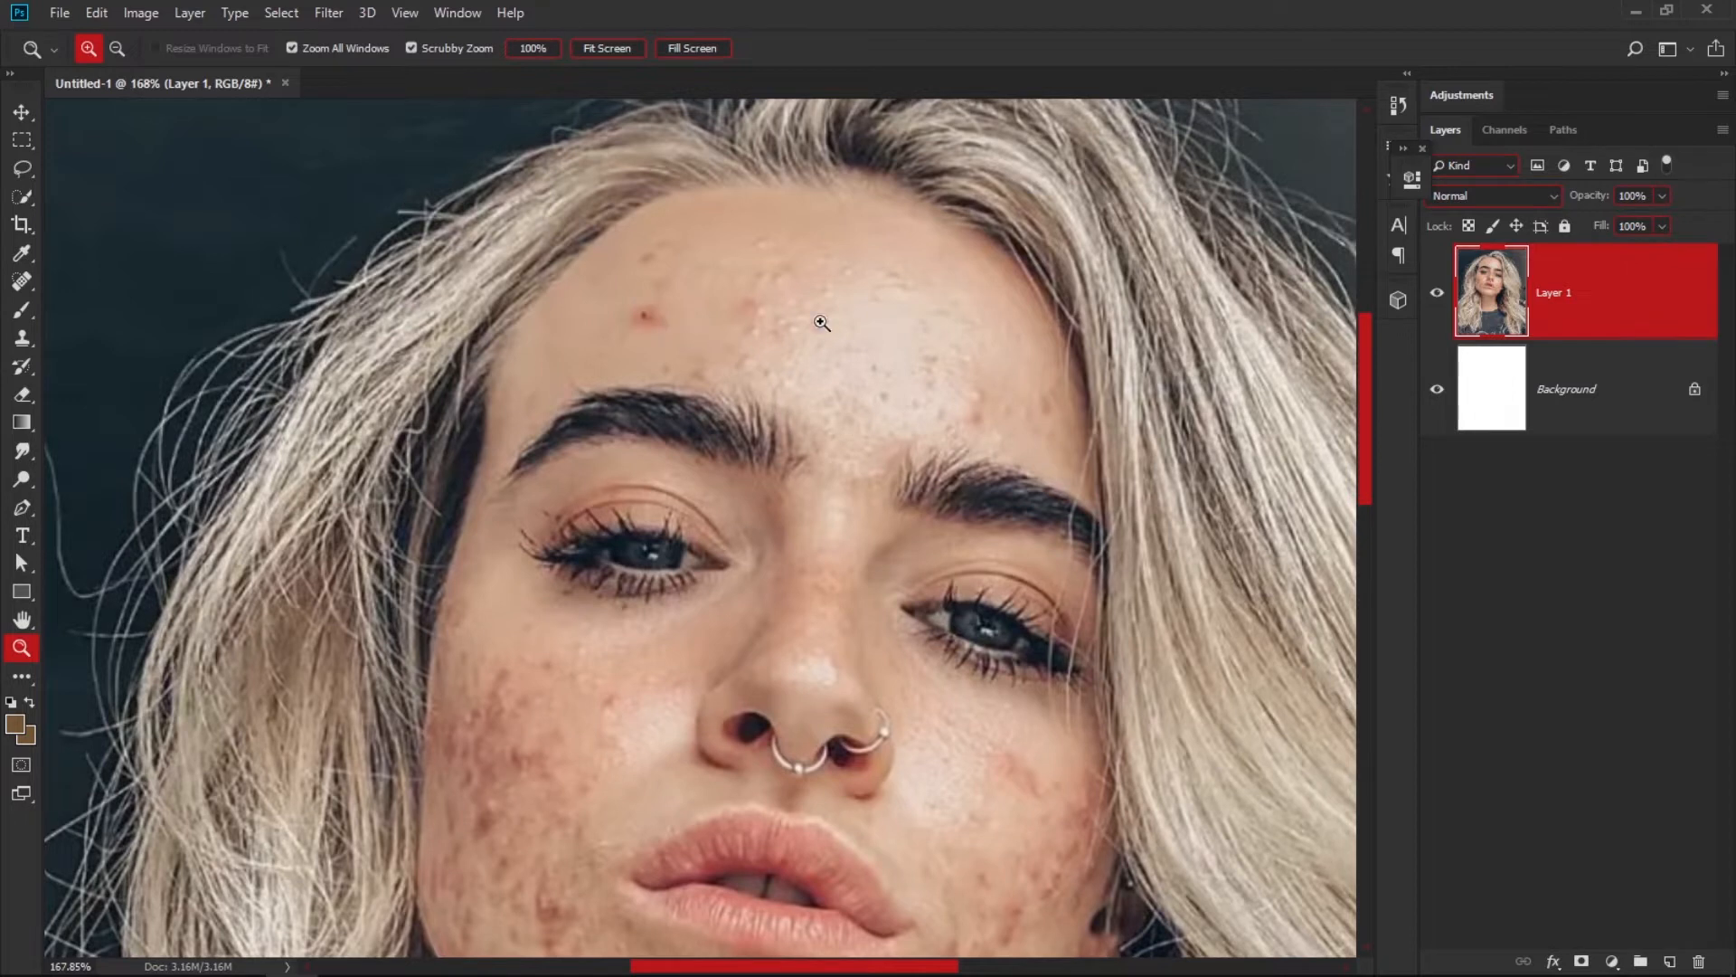
Duplicate Layer 1 and rename the copy "2nd one".
scroll(931, 321, "down", 2)
left_click_drag(921, 638, 852, 574)
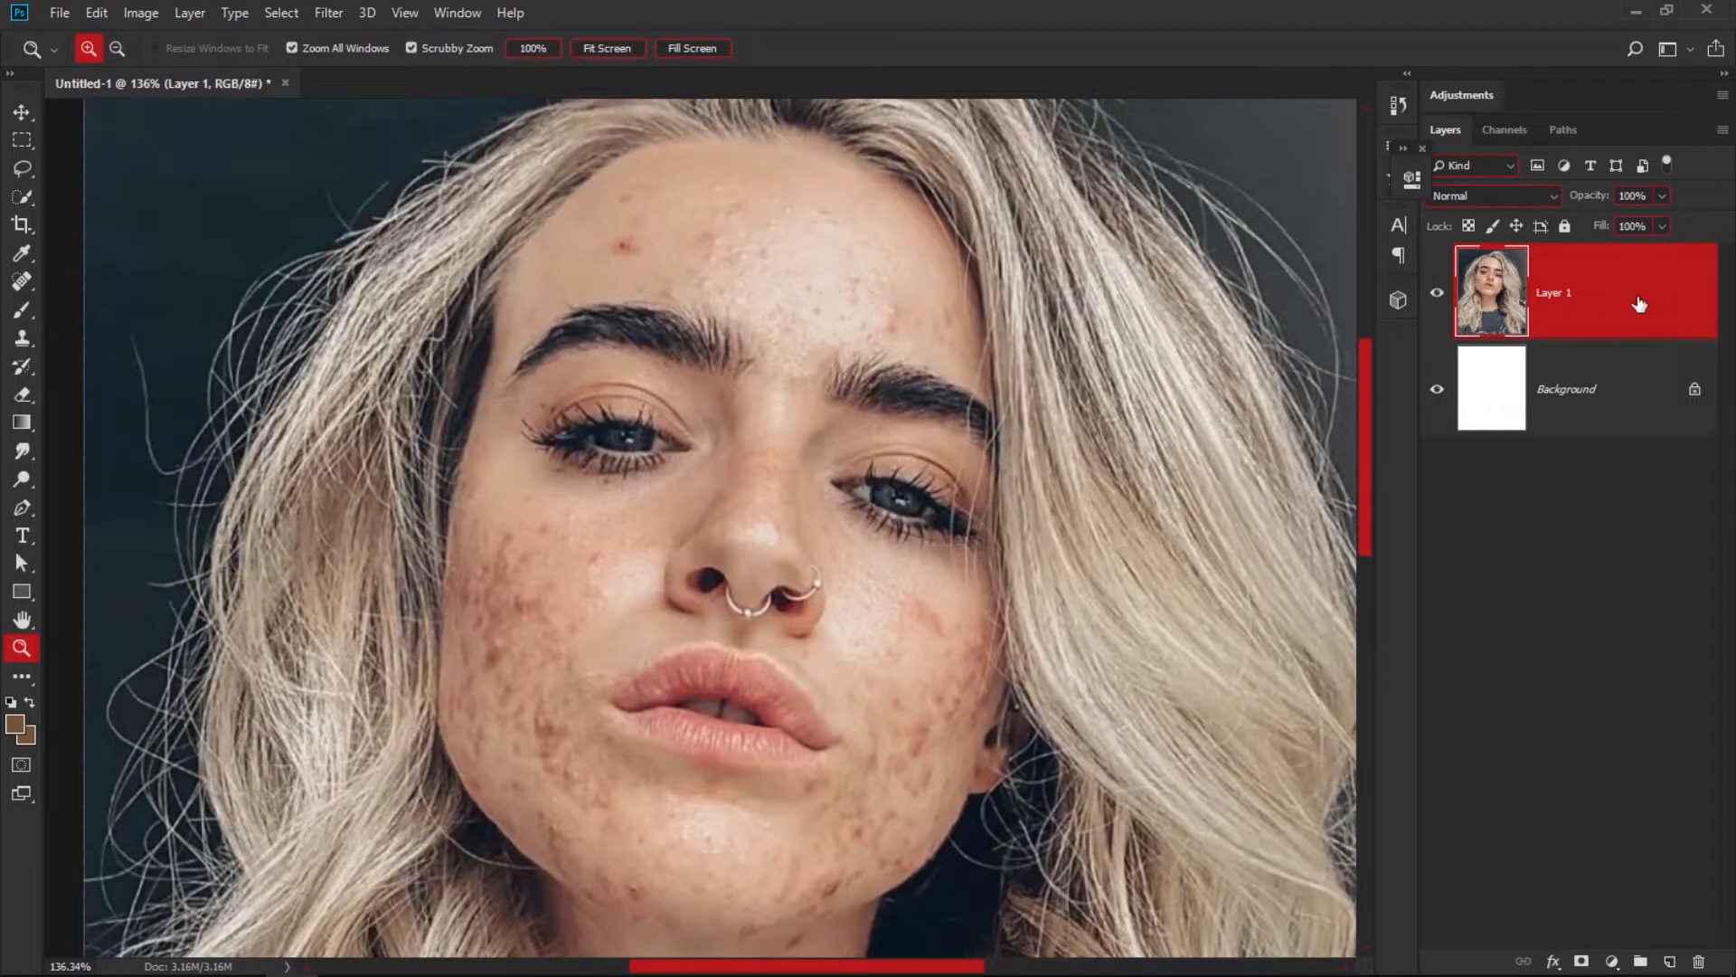
left_click_drag(1640, 298, 1664, 954)
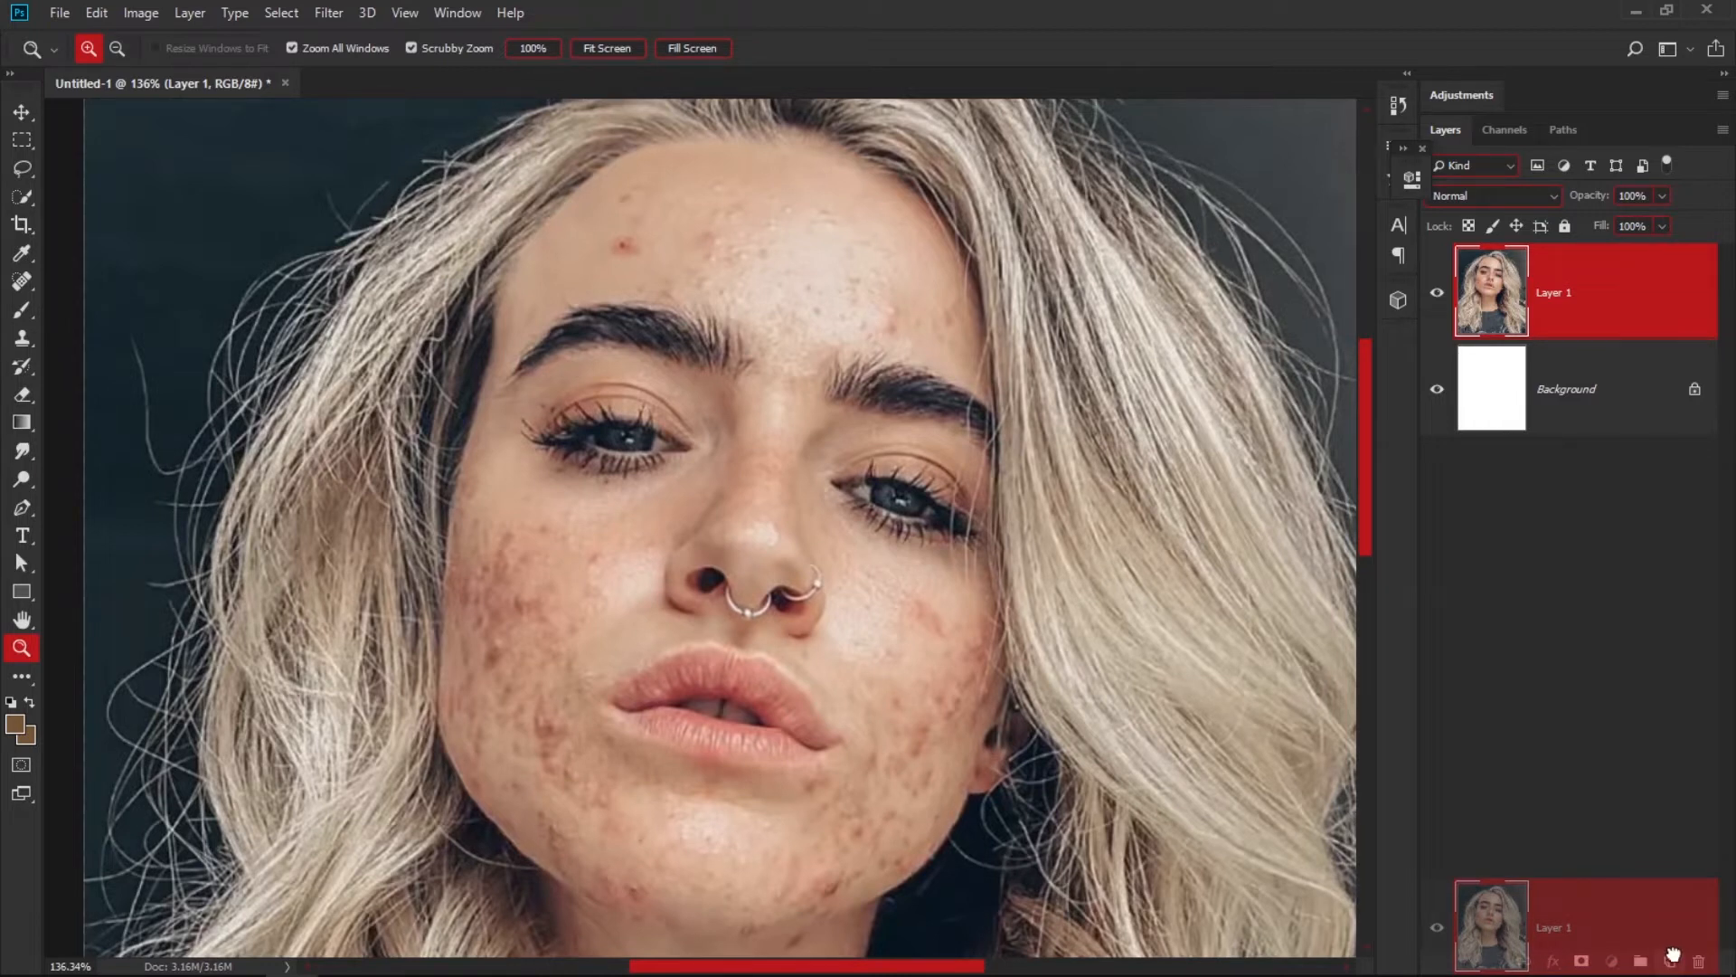
left_click_drag(1670, 958, 1672, 965)
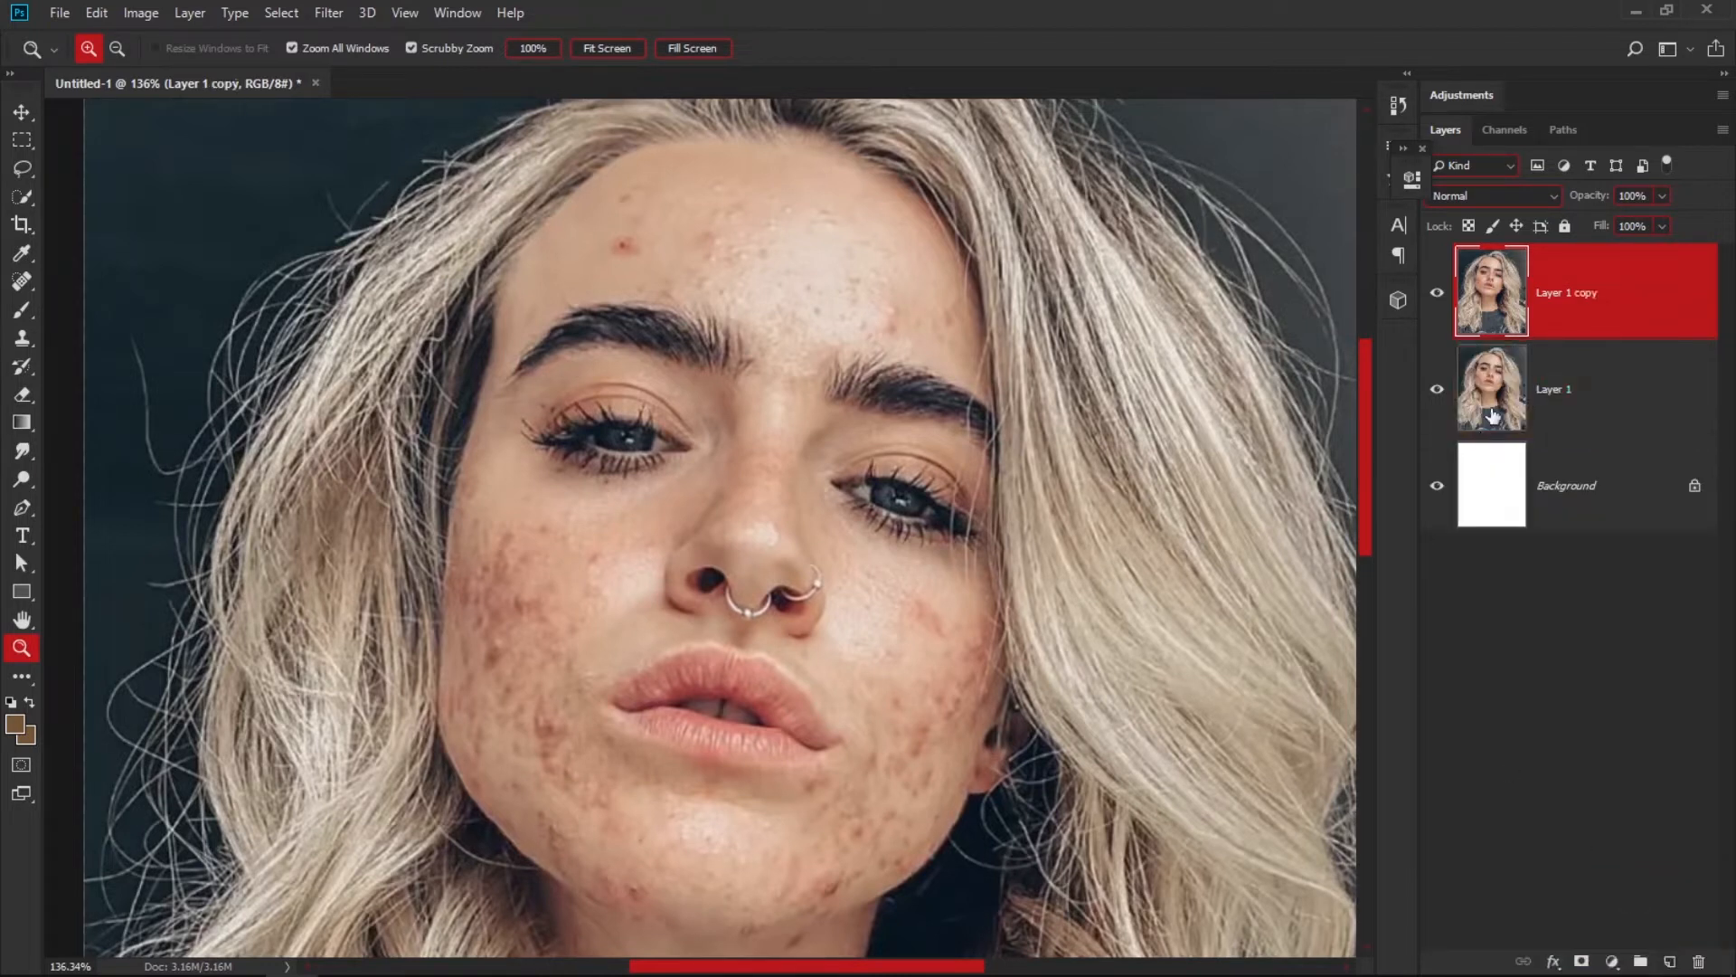
double_click(1585, 294)
type("2nd one")
key("Return")
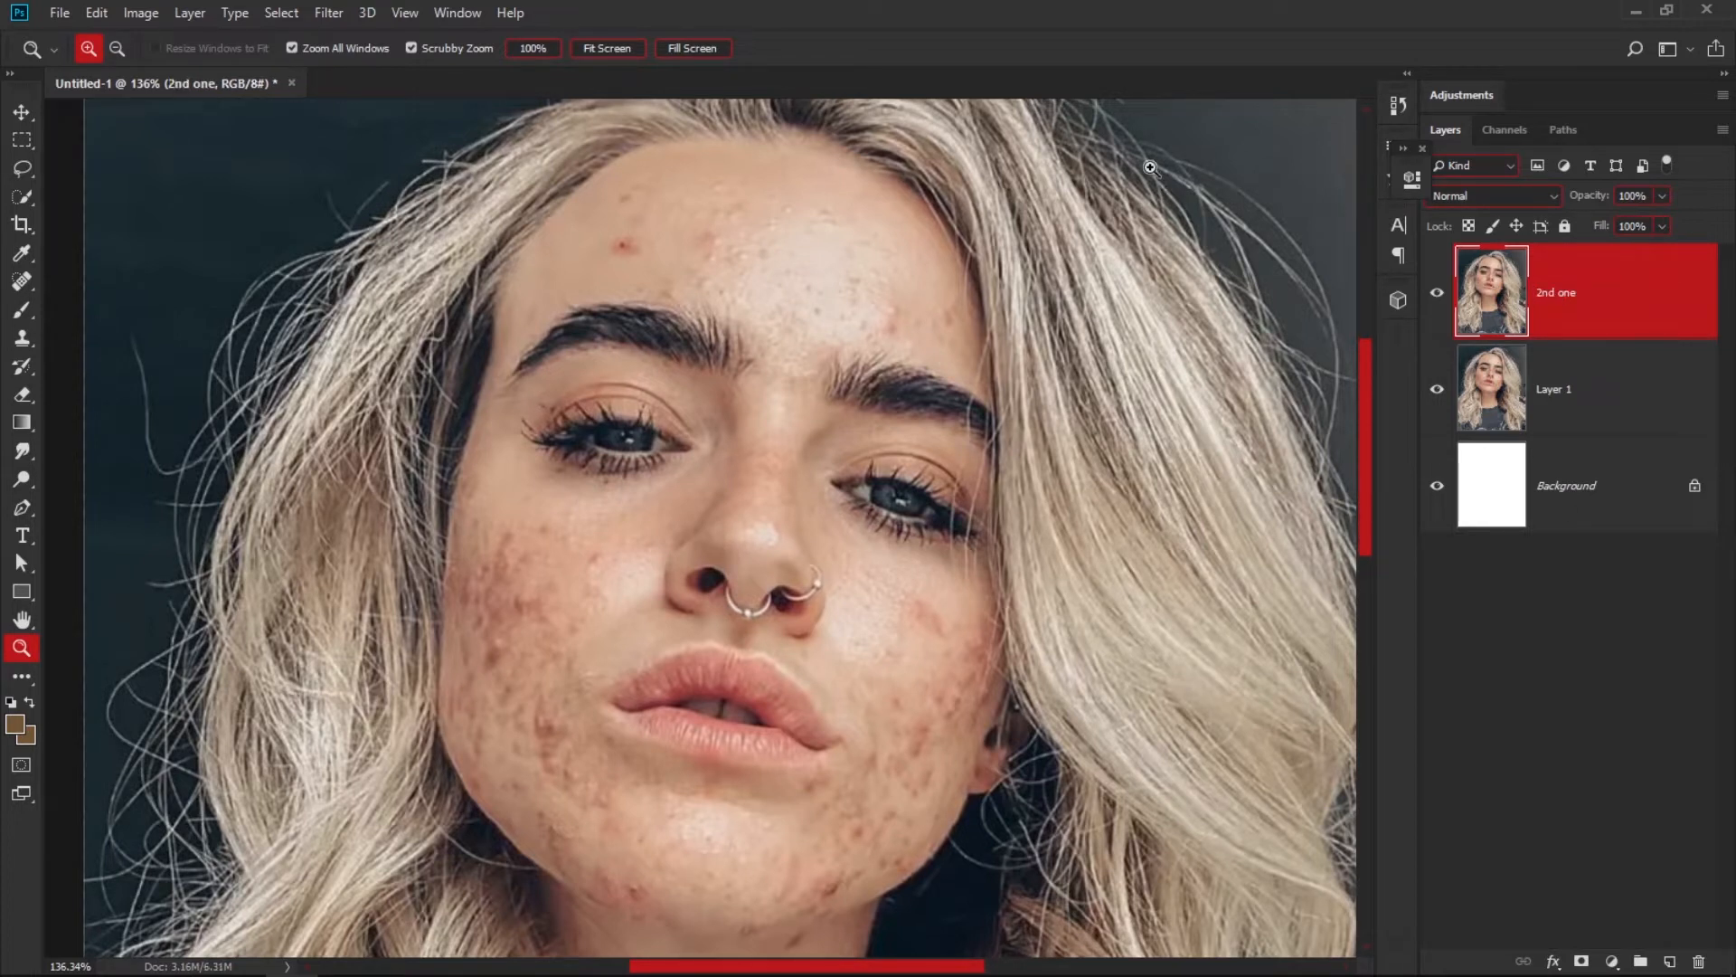
Choose the Mixer Brush with Wet 26%, Load 75%, Mix 90% and Flow 100%, with the "2nd one" layer active.
left_click(21, 310)
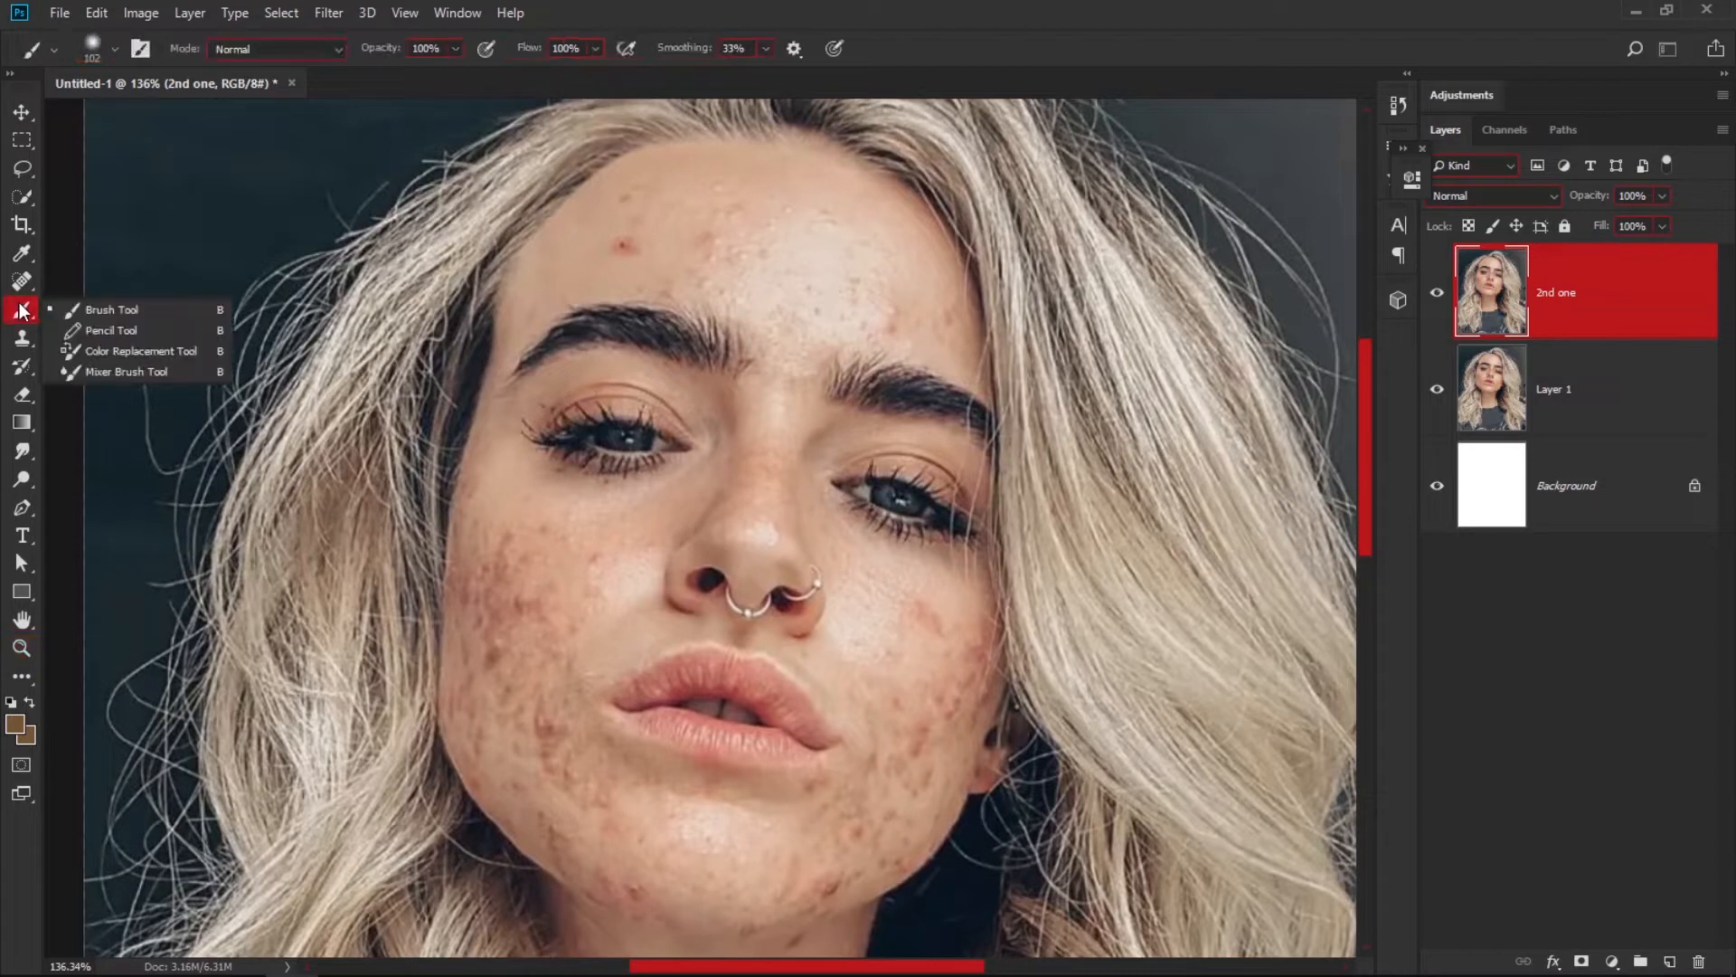
left_click(134, 372)
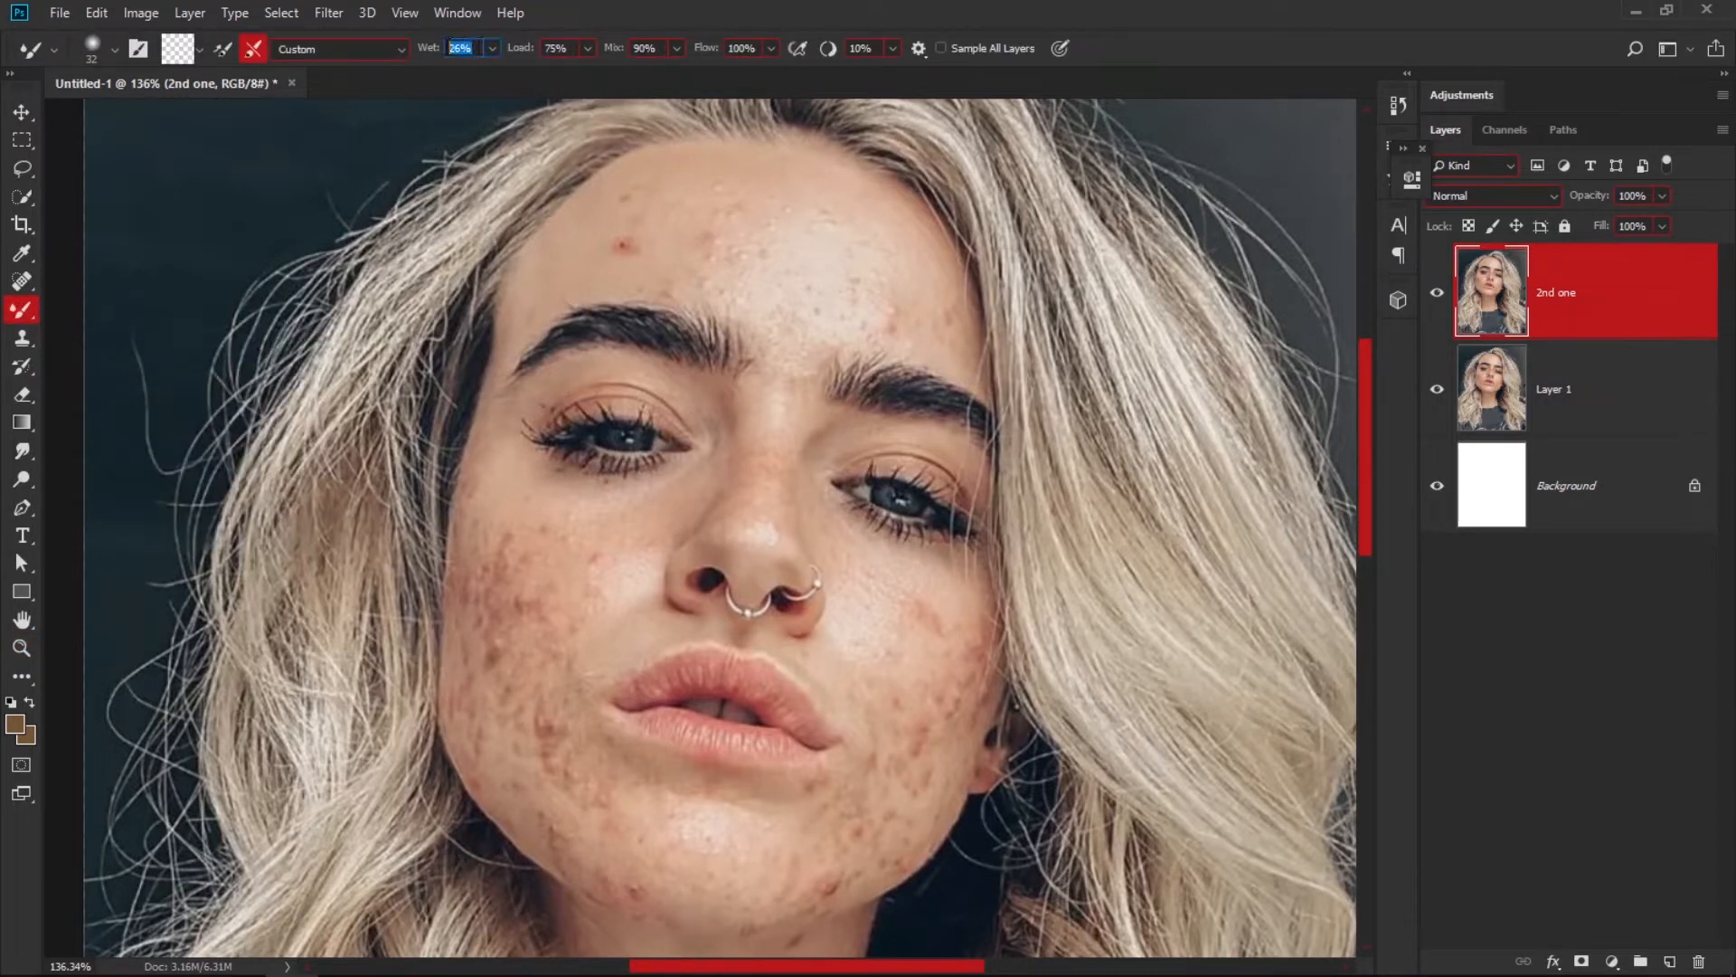
left_click(547, 47)
left_click(645, 47)
left_click(751, 46)
left_click(1612, 612)
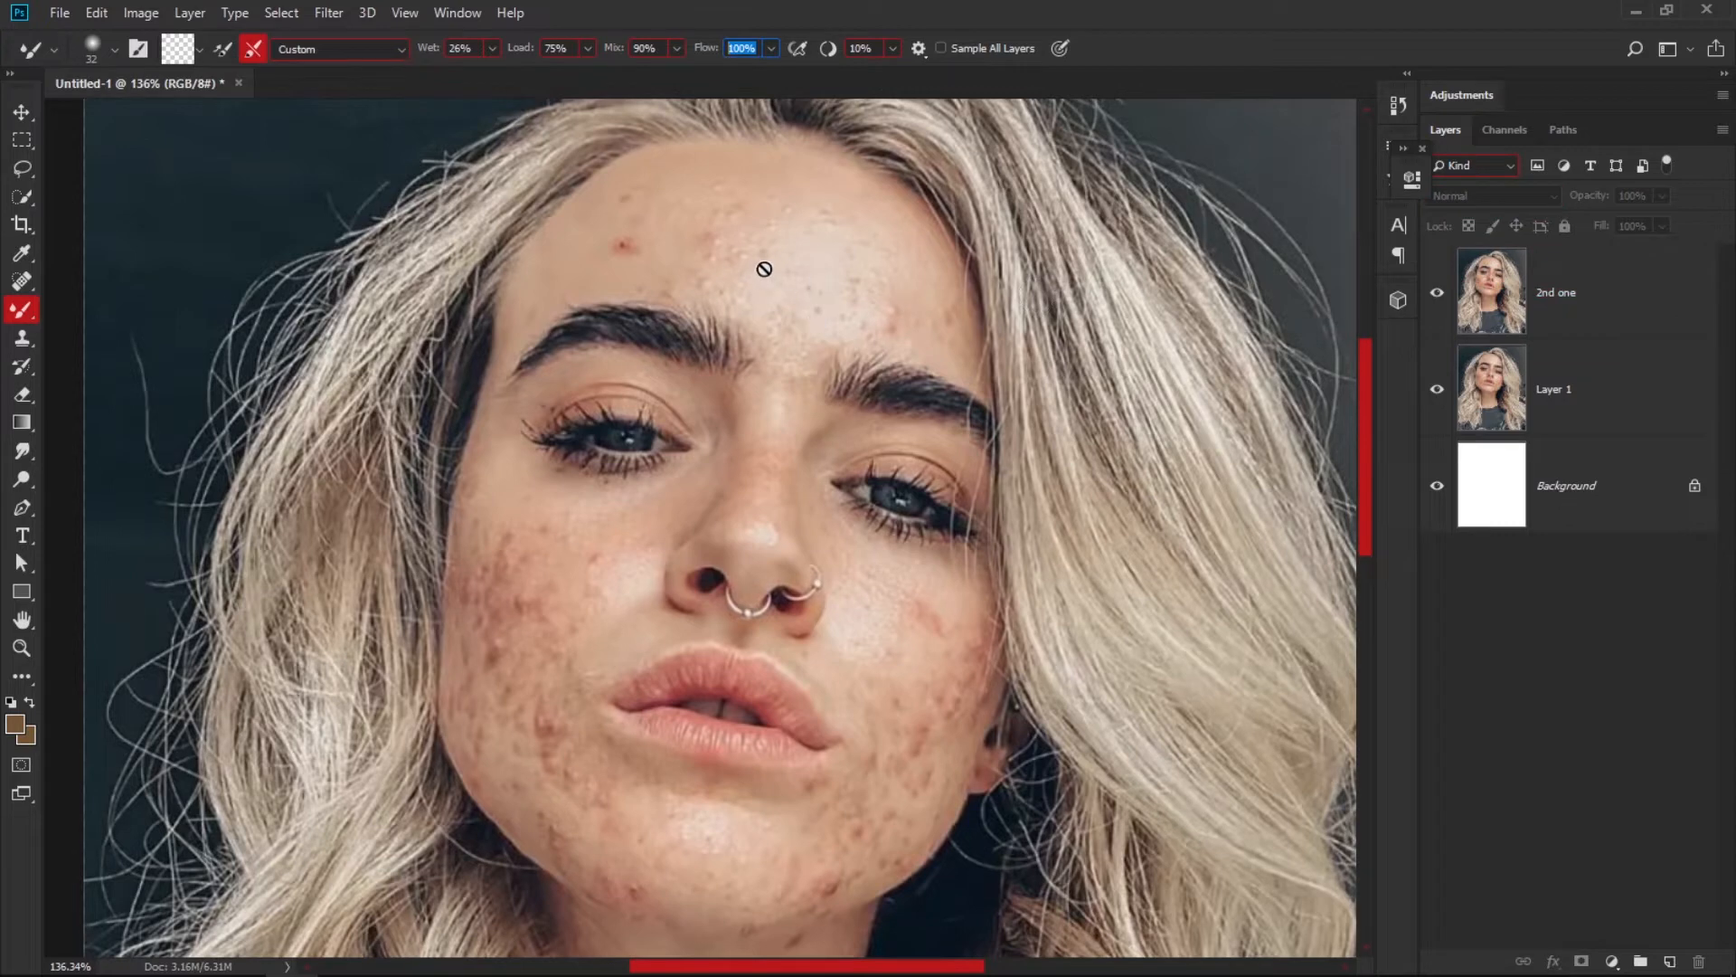
left_click(1499, 296)
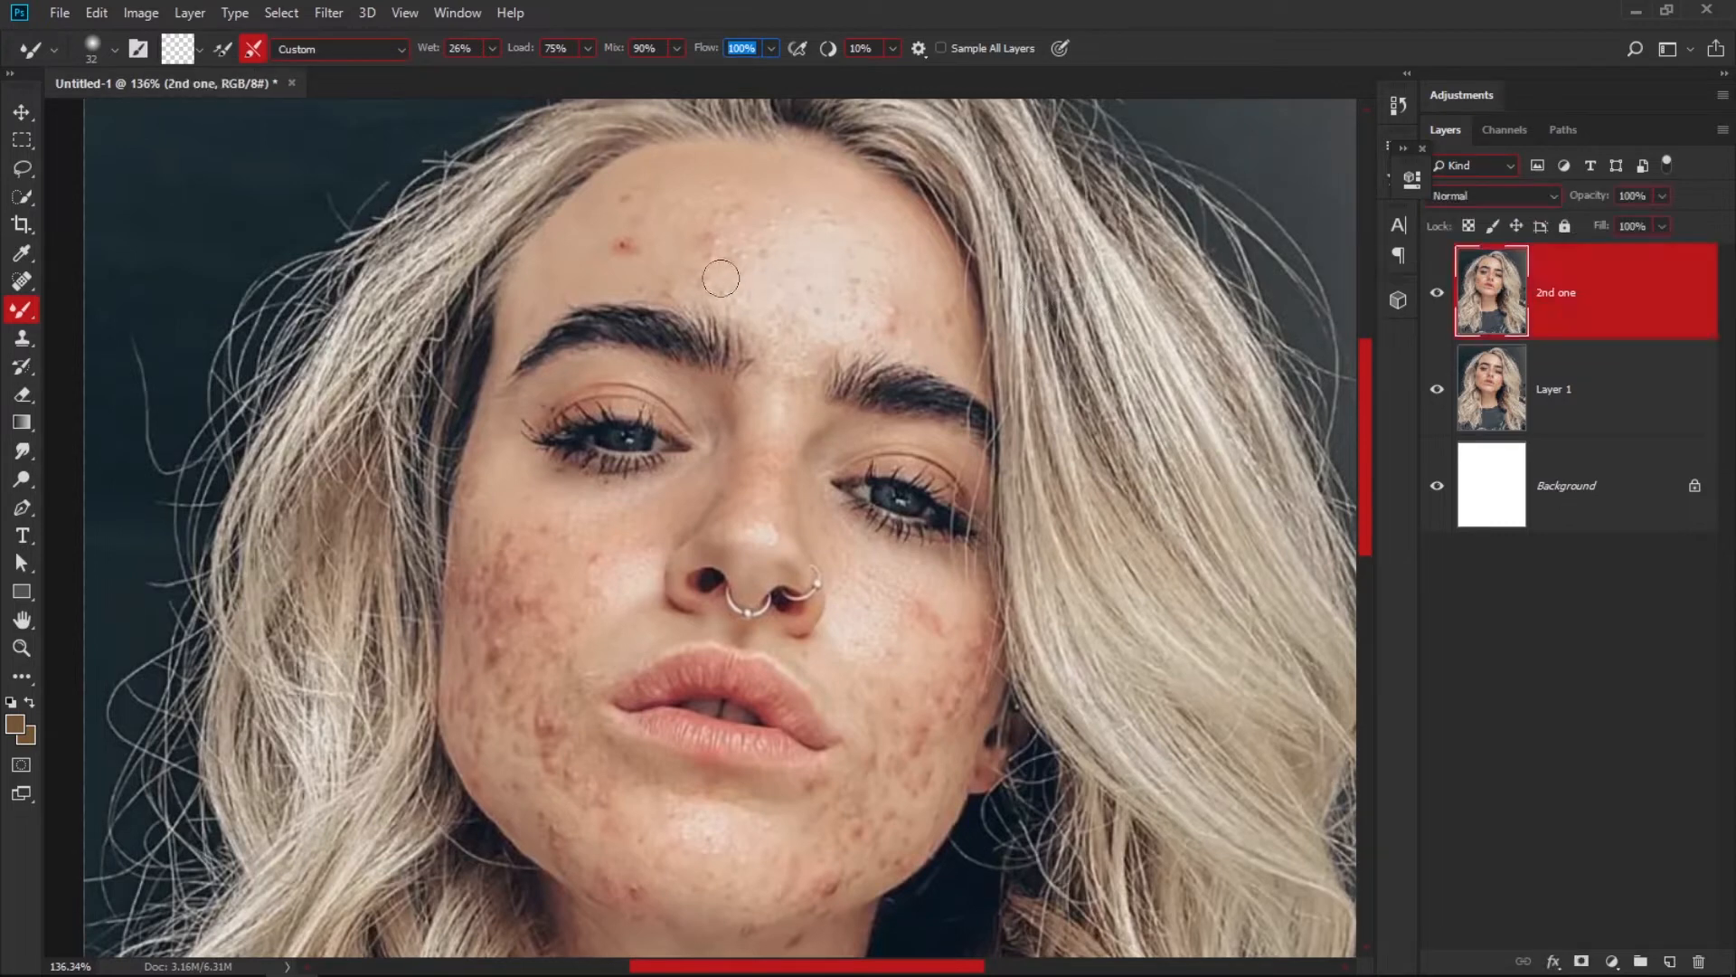
Enlarge the Mixer Brush to size 45 and blend away the blemishes and redness on the forehead and nose.
key("ctrl+space")
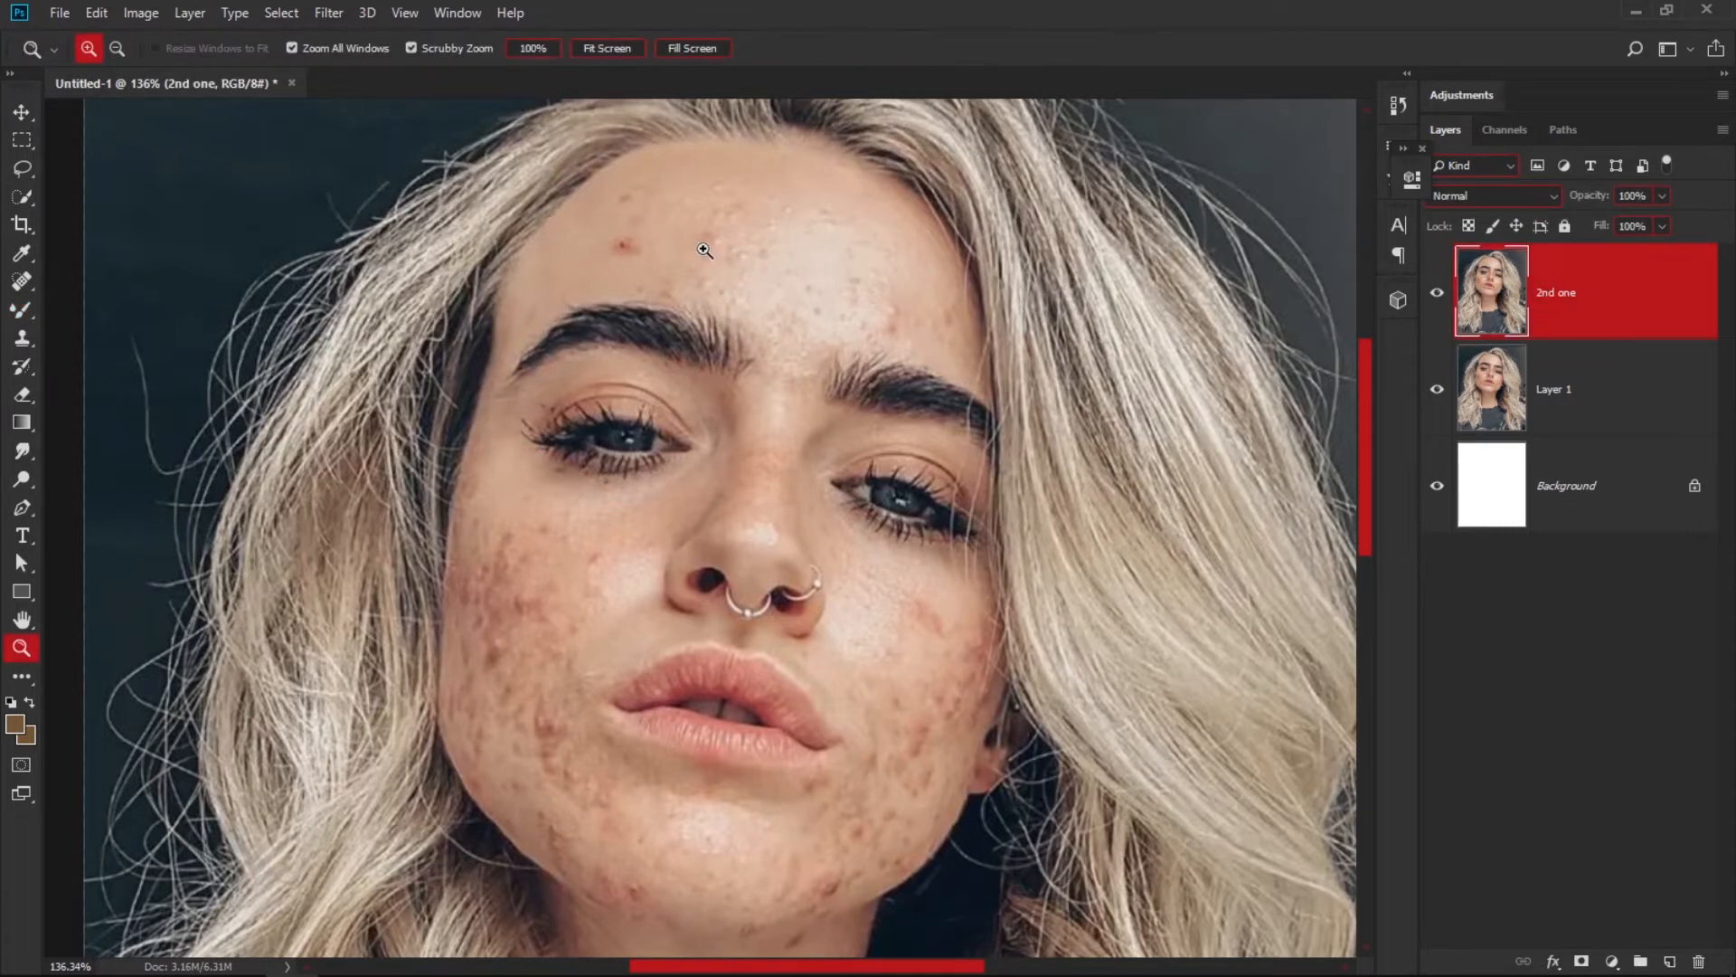
left_click_drag(715, 264, 763, 296)
key("space")
left_click_drag(639, 246, 627, 417)
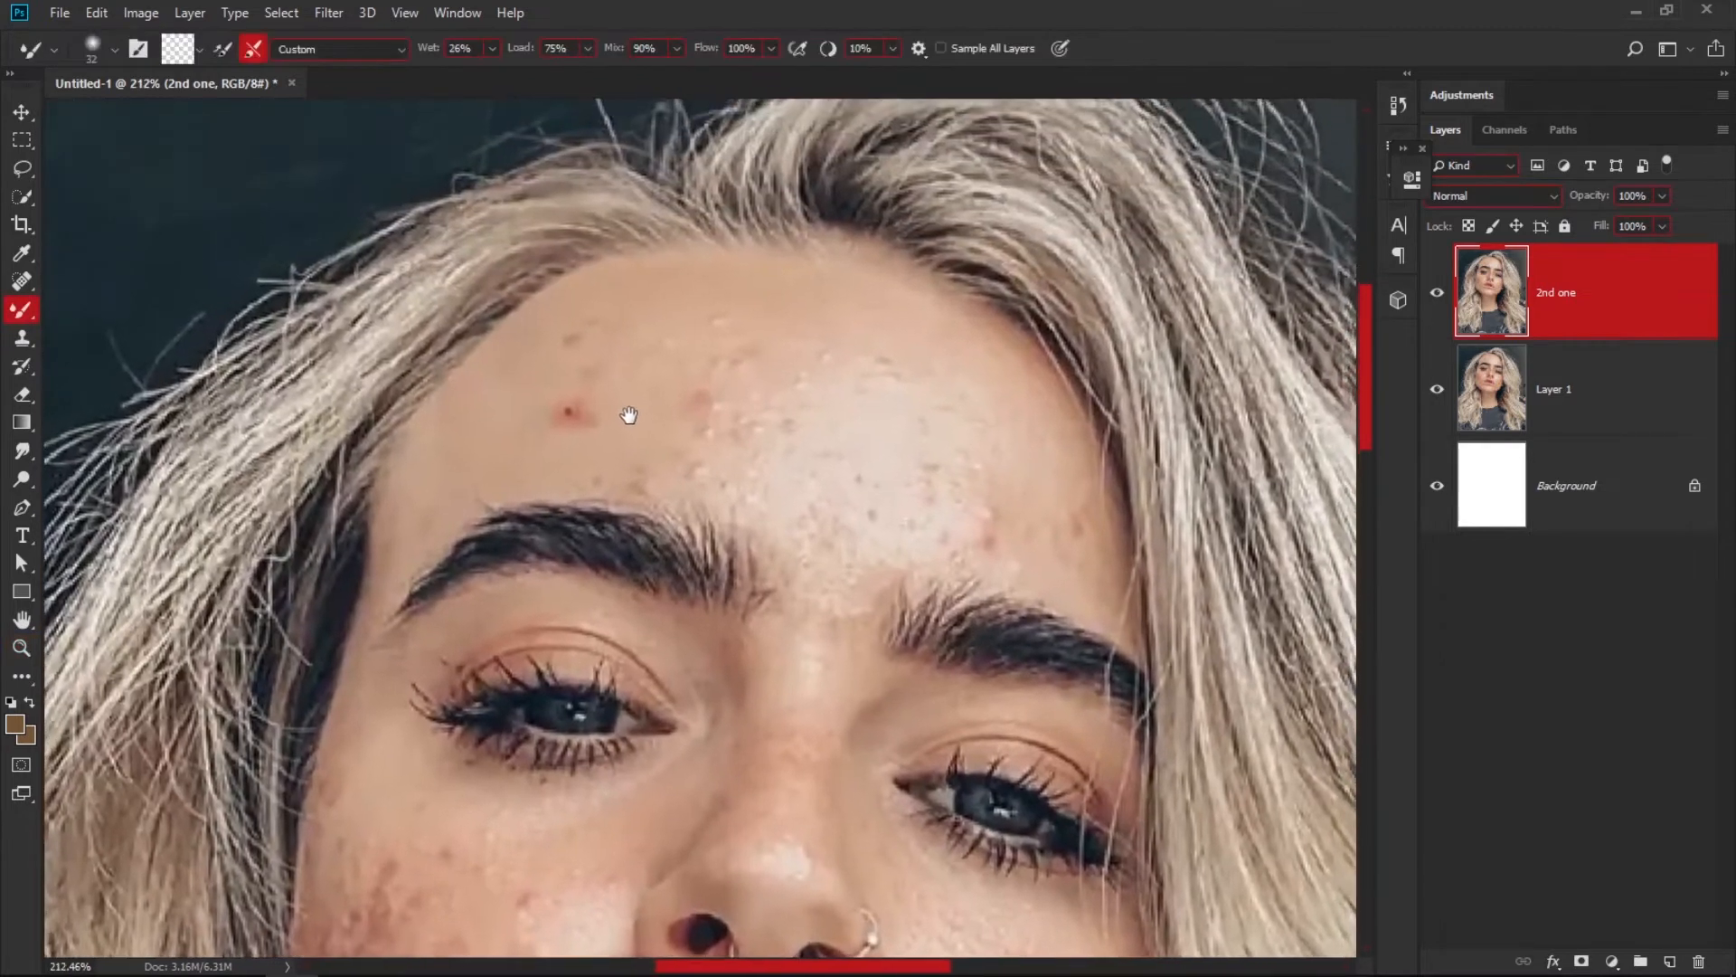
key("alt")
left_click_drag(673, 332, 689, 333)
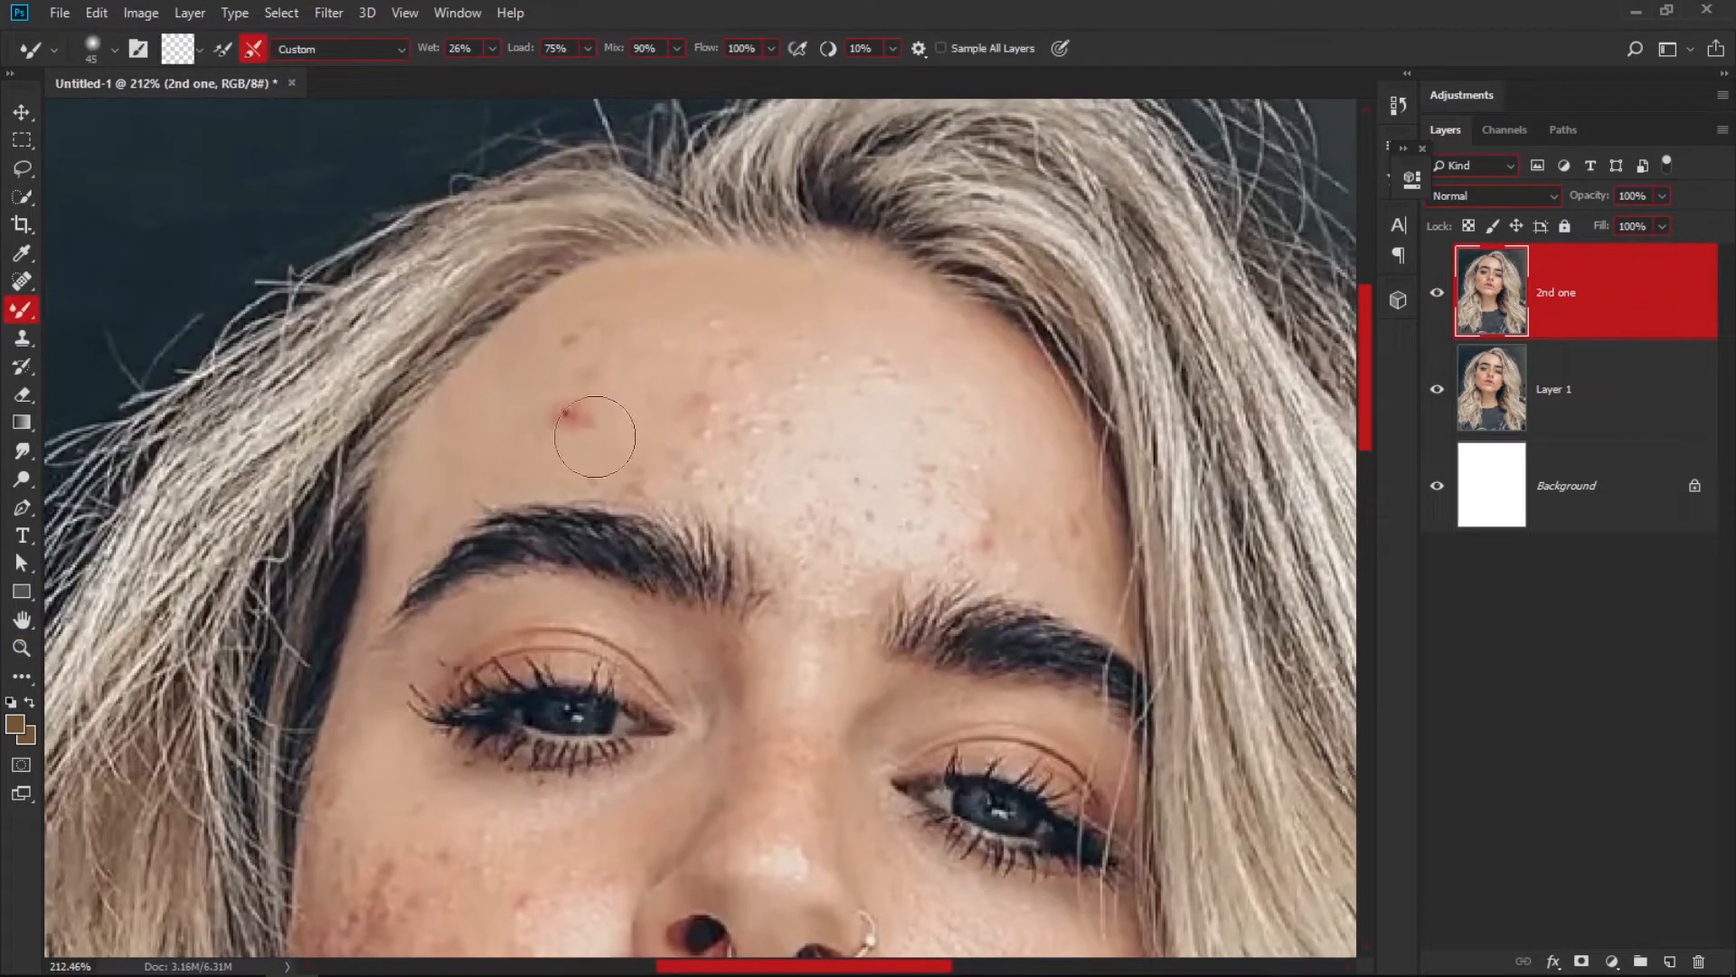
mouse_move(562, 418)
left_mouse_down()
mouse_move(618, 405)
mouse_move(538, 427)
mouse_move(630, 377)
mouse_move(525, 428)
mouse_move(634, 369)
mouse_move(557, 411)
mouse_move(621, 338)
mouse_move(504, 415)
mouse_move(590, 385)
mouse_move(633, 445)
mouse_move(501, 453)
mouse_move(670, 344)
mouse_move(762, 338)
mouse_move(629, 356)
mouse_move(781, 338)
mouse_move(668, 401)
mouse_move(788, 425)
mouse_move(802, 457)
mouse_move(673, 459)
mouse_move(752, 484)
mouse_move(601, 437)
mouse_move(656, 461)
mouse_move(524, 441)
mouse_move(808, 452)
mouse_move(795, 503)
mouse_move(772, 502)
mouse_move(824, 561)
mouse_move(819, 515)
mouse_move(837, 579)
mouse_move(788, 485)
mouse_move(743, 464)
mouse_move(844, 528)
mouse_move(864, 445)
mouse_move(833, 518)
mouse_move(935, 475)
mouse_move(824, 447)
mouse_move(839, 387)
mouse_move(814, 389)
mouse_move(854, 362)
mouse_move(806, 366)
mouse_move(824, 400)
mouse_move(807, 385)
mouse_move(975, 407)
mouse_move(1018, 483)
mouse_move(932, 354)
mouse_move(988, 393)
mouse_move(1077, 546)
mouse_move(1036, 516)
mouse_move(1066, 558)
mouse_move(1023, 477)
mouse_move(871, 434)
mouse_move(1010, 474)
mouse_move(878, 477)
mouse_move(1042, 527)
mouse_move(850, 516)
mouse_move(839, 531)
mouse_move(876, 529)
mouse_move(810, 600)
mouse_move(875, 538)
mouse_move(1064, 563)
mouse_move(937, 520)
mouse_move(815, 660)
mouse_move(825, 594)
left_mouse_up()
mouse_move(828, 554)
left_mouse_down()
mouse_move(805, 616)
mouse_move(834, 589)
mouse_move(846, 637)
mouse_move(824, 582)
left_mouse_up()
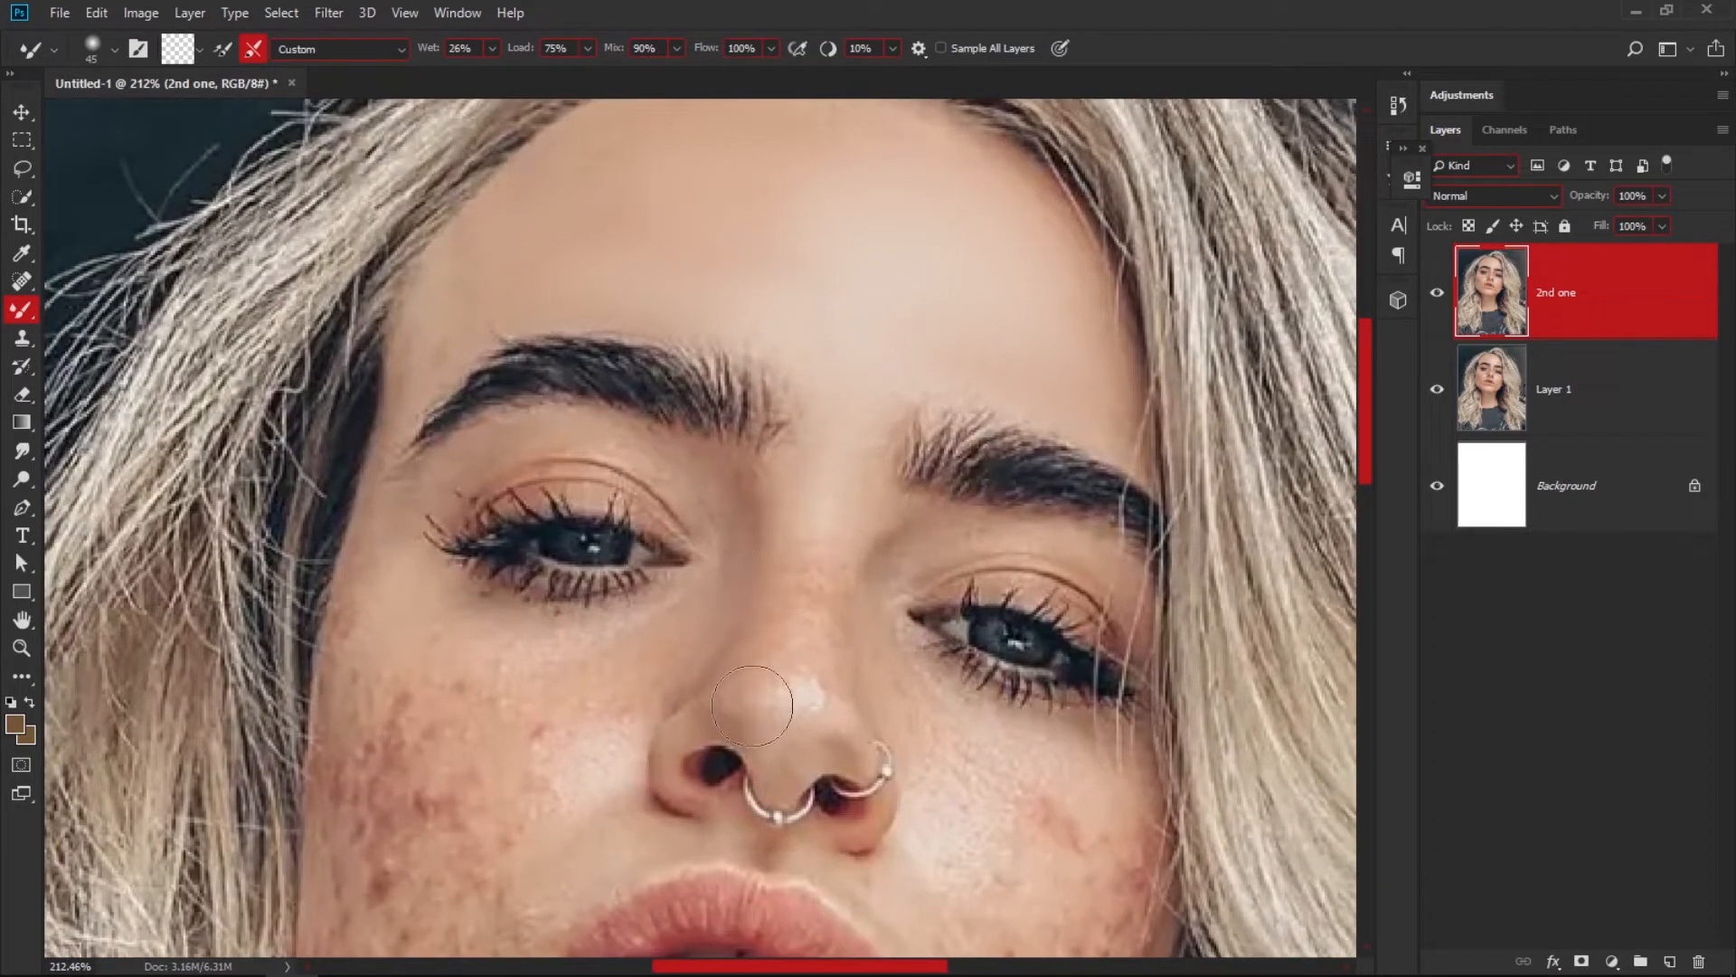
mouse_move(752, 706)
left_mouse_down()
mouse_move(795, 544)
mouse_move(810, 592)
mouse_move(782, 703)
mouse_move(824, 622)
mouse_move(843, 492)
mouse_move(788, 654)
mouse_move(828, 493)
mouse_move(801, 571)
mouse_move(772, 592)
mouse_move(801, 436)
mouse_move(811, 577)
mouse_move(836, 541)
mouse_move(837, 456)
left_mouse_up()
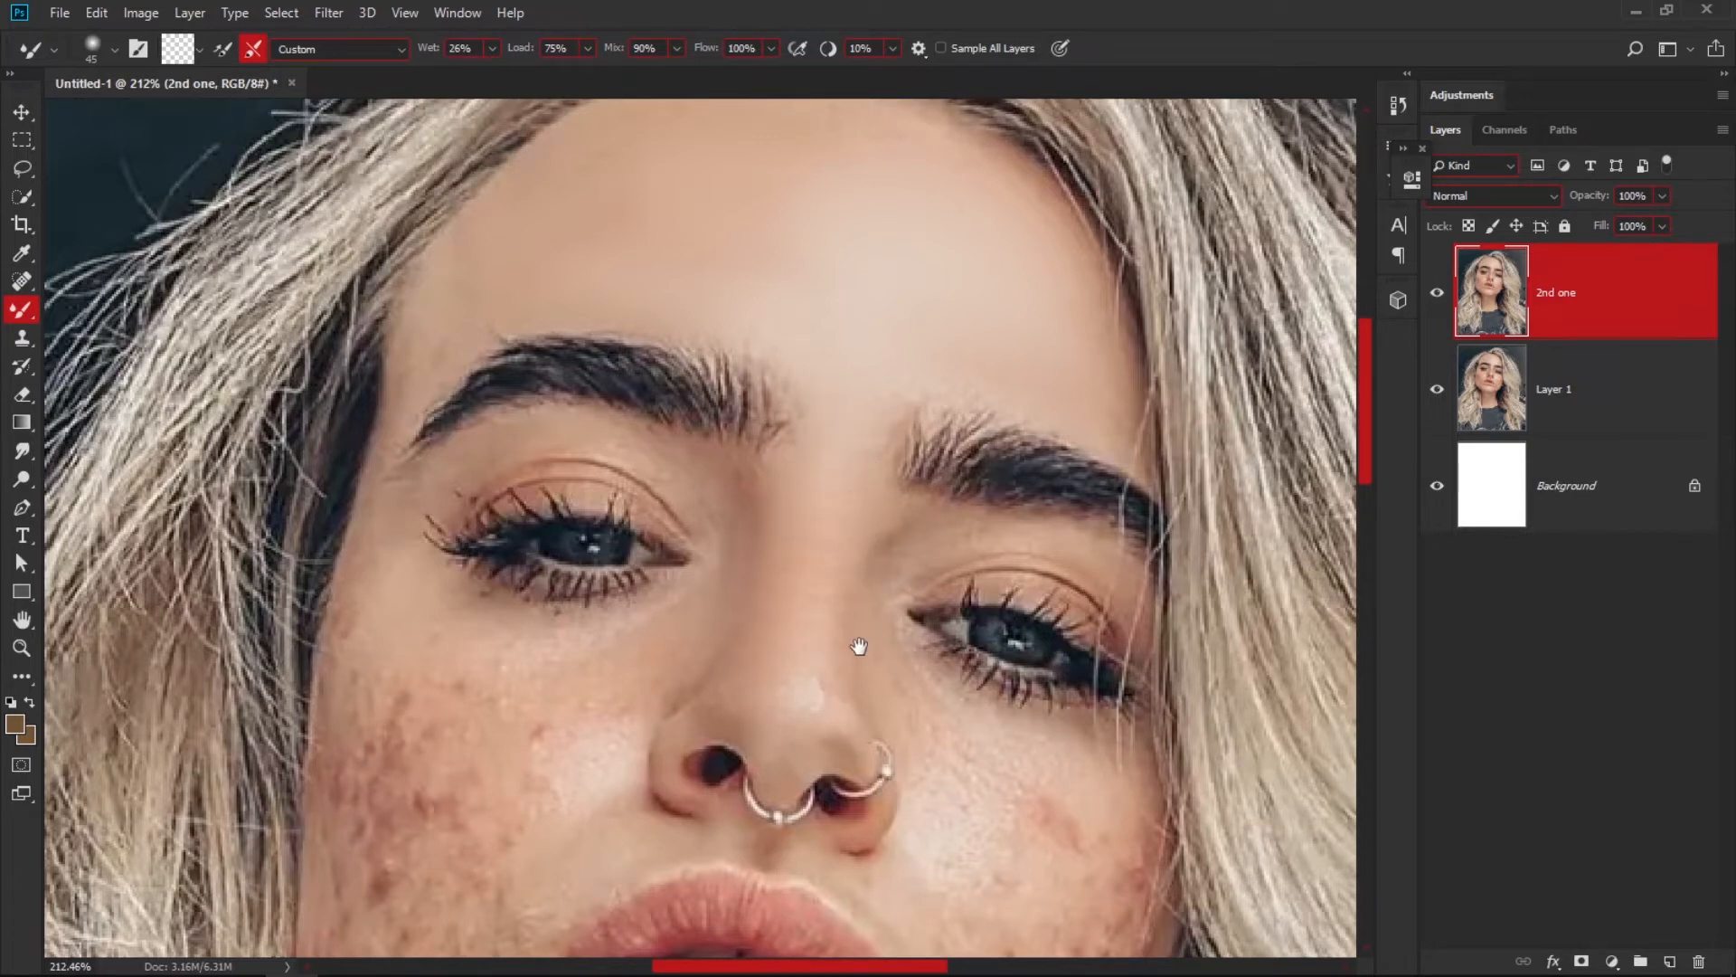
Blend the blemishes on the cheek and jaw on the nose-ring side of the face with the Mixer Brush.
left_click_drag(860, 645, 750, 477)
mouse_move(764, 542)
left_mouse_down()
mouse_move(854, 650)
mouse_move(852, 578)
mouse_move(990, 646)
mouse_move(993, 723)
mouse_move(958, 610)
mouse_move(955, 717)
mouse_move(849, 602)
mouse_move(887, 698)
mouse_move(847, 717)
mouse_move(851, 663)
mouse_move(836, 779)
mouse_move(803, 615)
mouse_move(776, 582)
mouse_move(812, 762)
mouse_move(807, 585)
mouse_move(841, 736)
mouse_move(854, 575)
mouse_move(858, 679)
mouse_move(881, 570)
mouse_move(886, 719)
mouse_move(900, 513)
mouse_move(907, 675)
mouse_move(918, 514)
mouse_move(927, 674)
mouse_move(906, 457)
mouse_move(918, 586)
left_mouse_up()
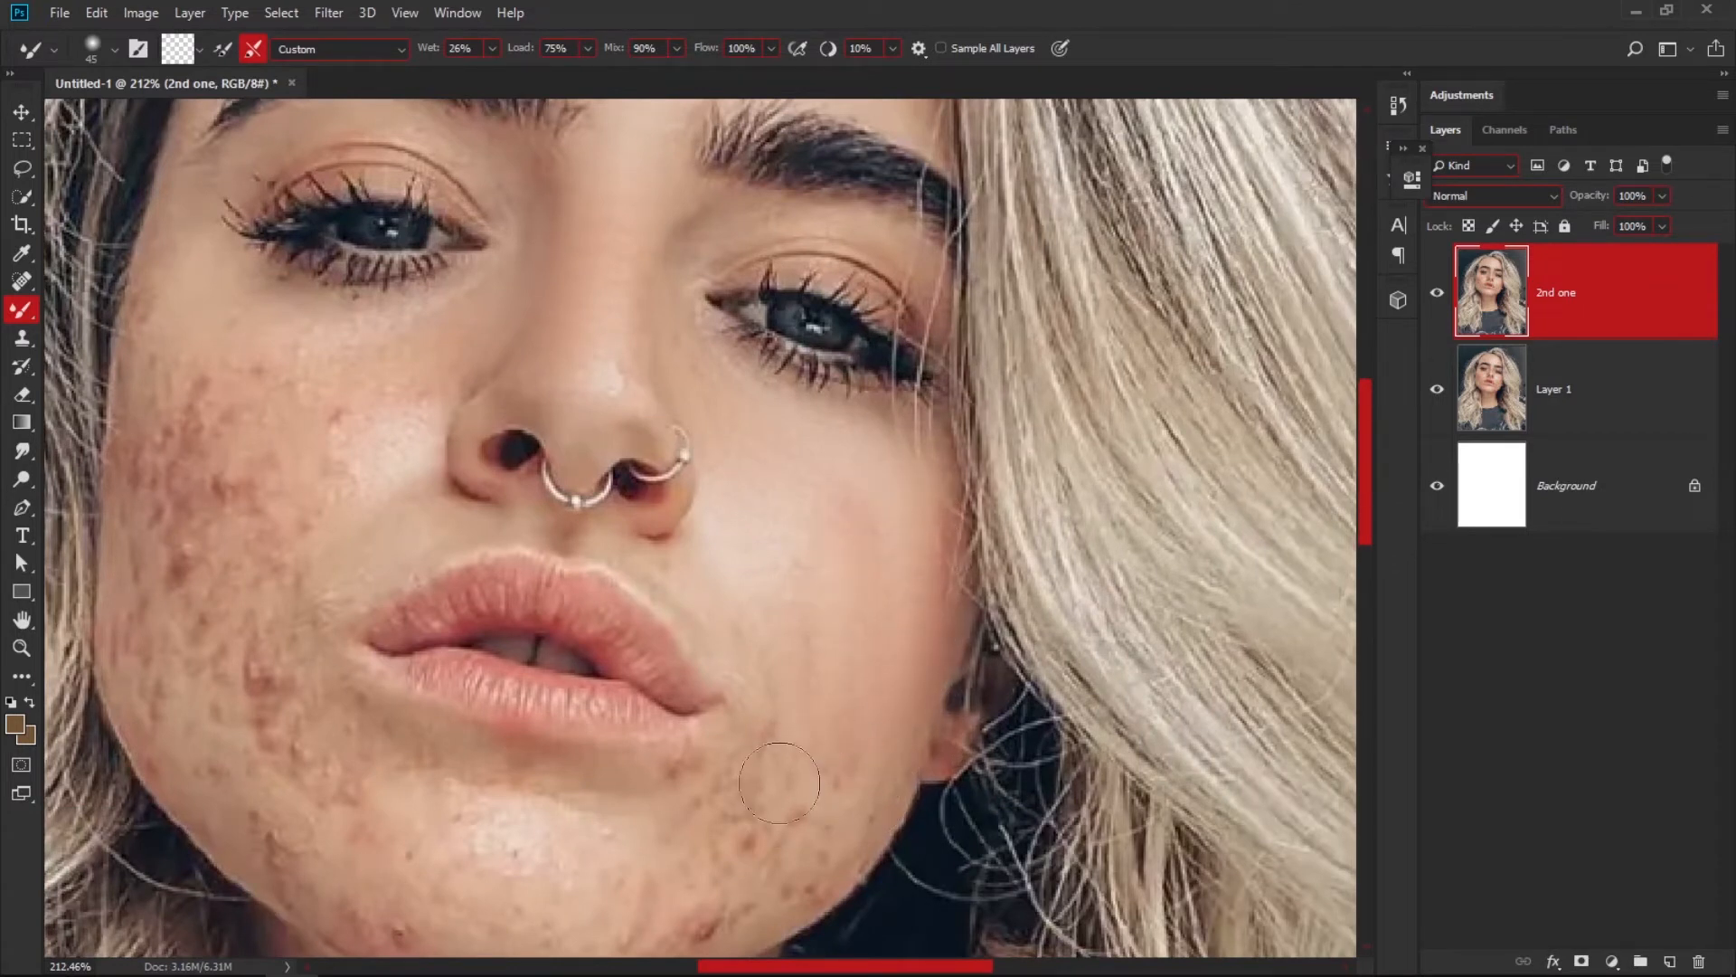
mouse_move(768, 779)
left_mouse_down()
mouse_move(751, 668)
mouse_move(637, 714)
mouse_move(676, 755)
mouse_move(847, 638)
left_mouse_up()
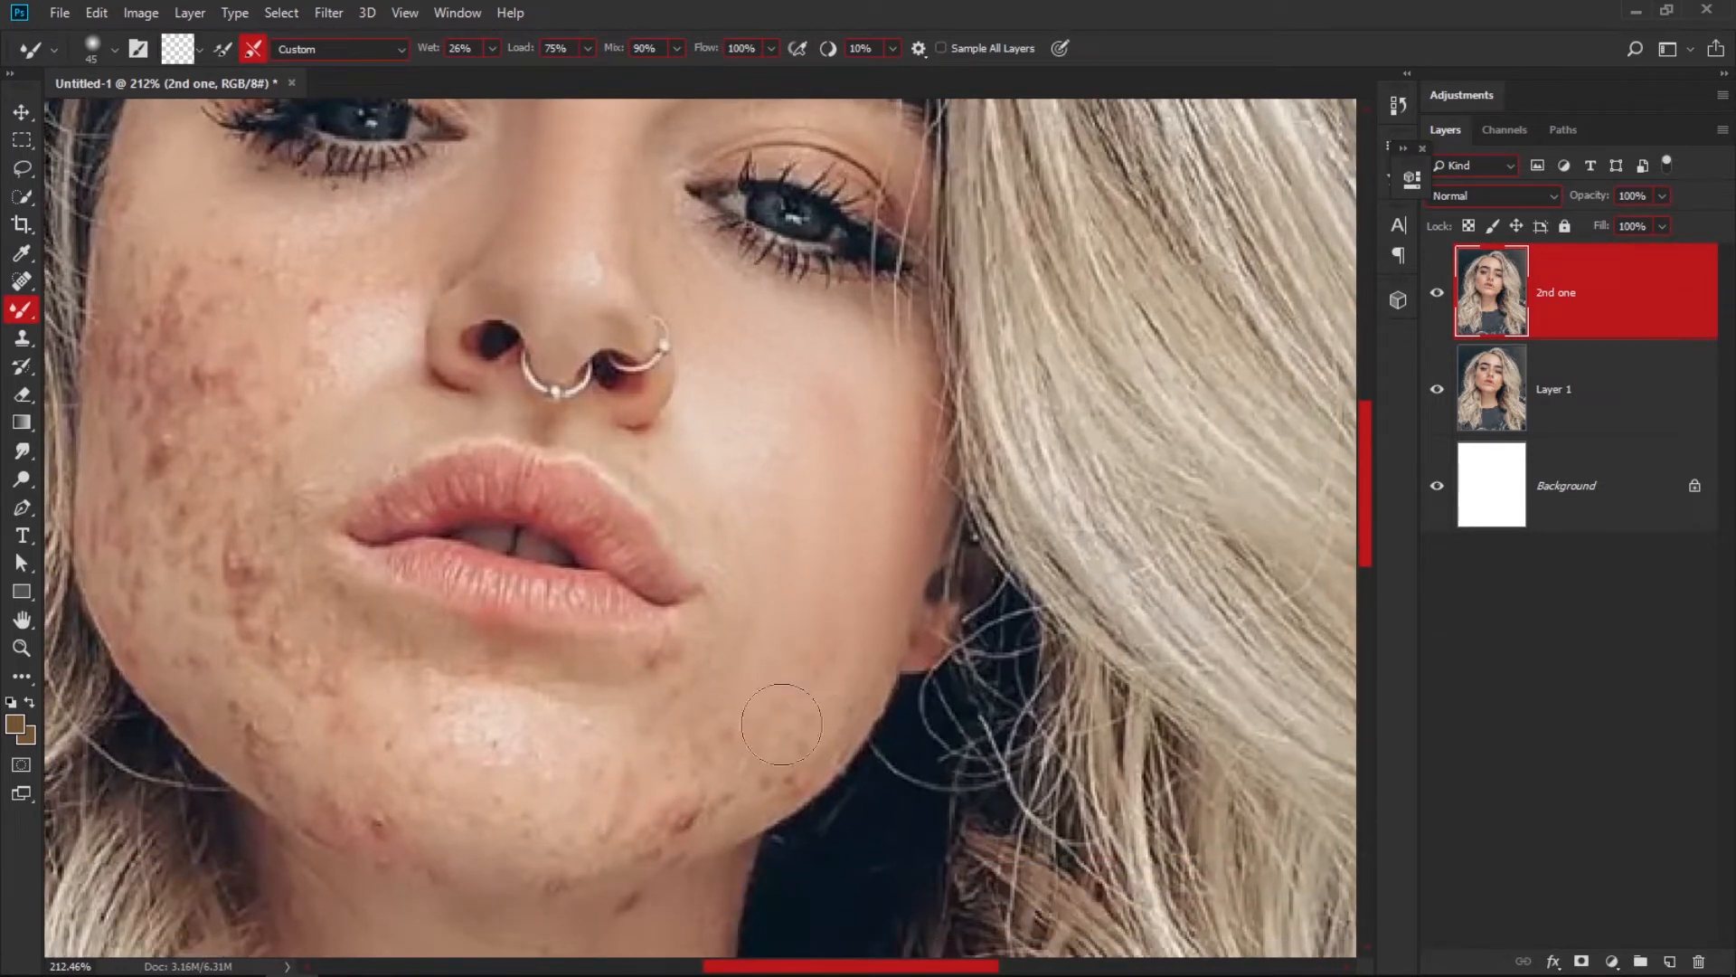
mouse_move(680, 805)
left_mouse_down()
mouse_move(736, 785)
mouse_move(610, 828)
mouse_move(832, 735)
left_mouse_up()
mouse_move(861, 369)
left_mouse_down()
mouse_move(830, 465)
mouse_move(809, 429)
mouse_move(748, 458)
left_mouse_up()
mouse_move(703, 696)
left_mouse_down()
mouse_move(716, 659)
mouse_move(678, 643)
mouse_move(723, 640)
mouse_move(689, 640)
mouse_move(747, 677)
left_mouse_up()
mouse_move(801, 592)
left_mouse_down()
mouse_move(818, 649)
mouse_move(814, 609)
mouse_move(842, 592)
left_mouse_up()
mouse_move(862, 459)
left_mouse_down()
mouse_move(807, 439)
mouse_move(780, 390)
mouse_move(844, 422)
mouse_move(844, 352)
mouse_move(811, 401)
mouse_move(834, 369)
mouse_move(849, 529)
left_mouse_up()
left_click_drag(731, 691, 817, 548)
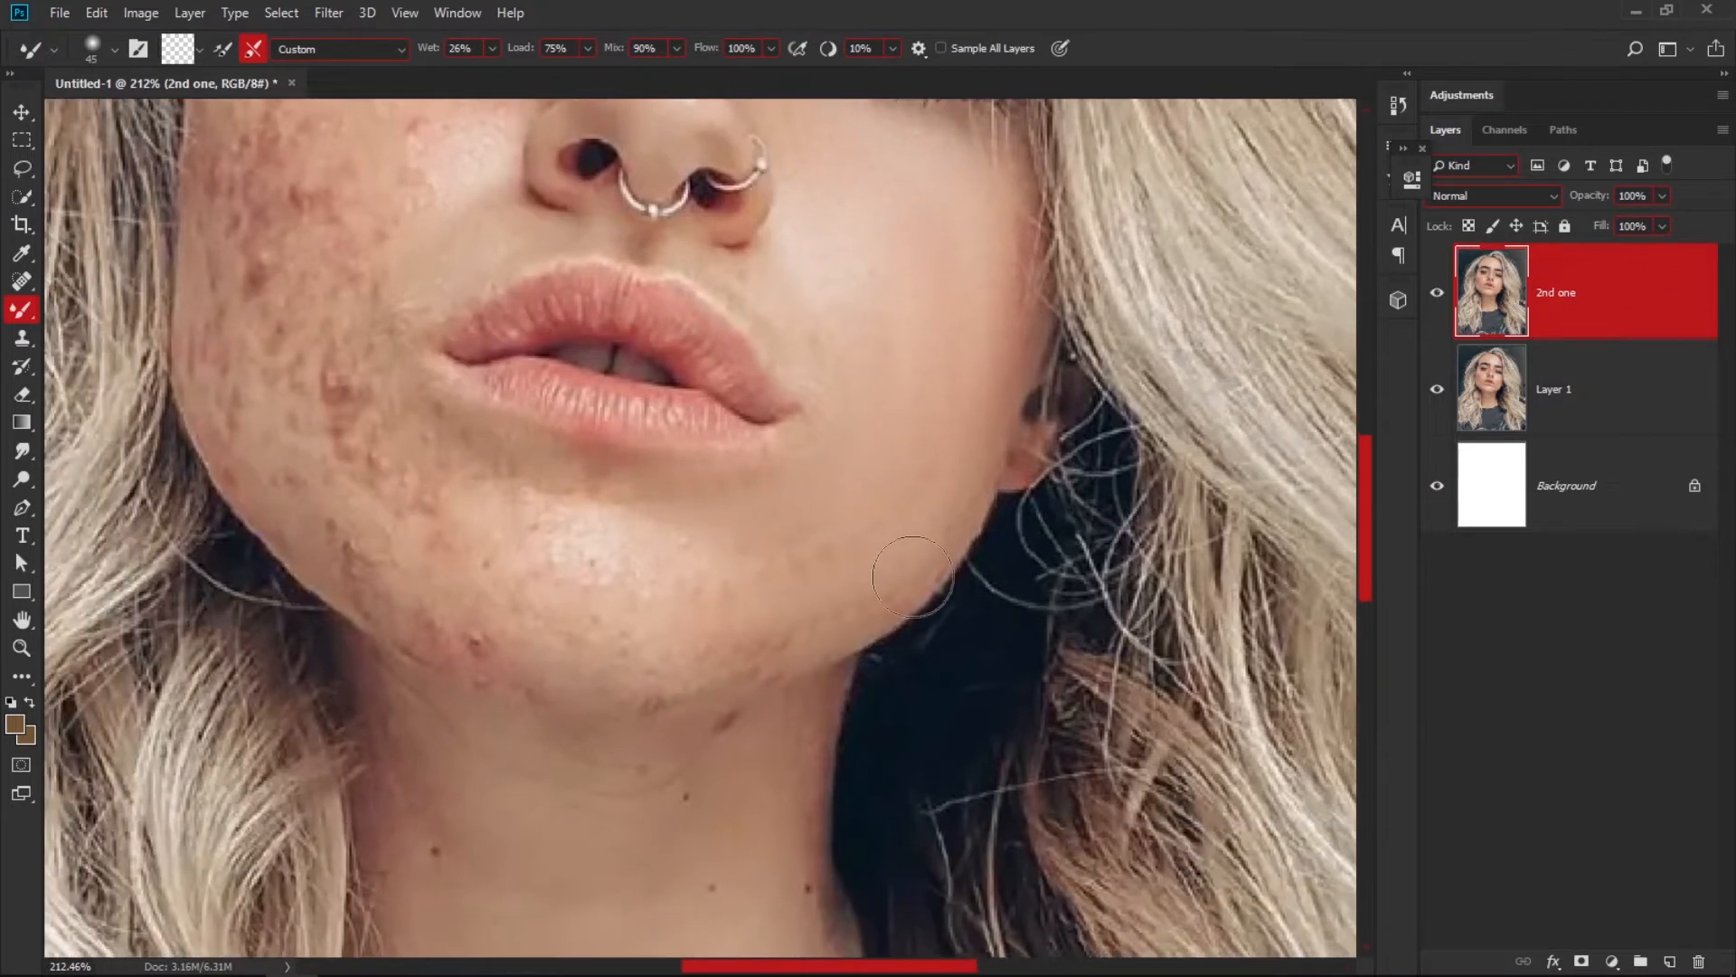
Smooth the spots on the chin and below the lower lip with the Mixer Brush.
mouse_move(755, 620)
left_mouse_down()
mouse_move(730, 565)
mouse_move(550, 551)
mouse_move(548, 527)
mouse_move(526, 525)
mouse_move(567, 523)
mouse_move(498, 473)
left_mouse_up()
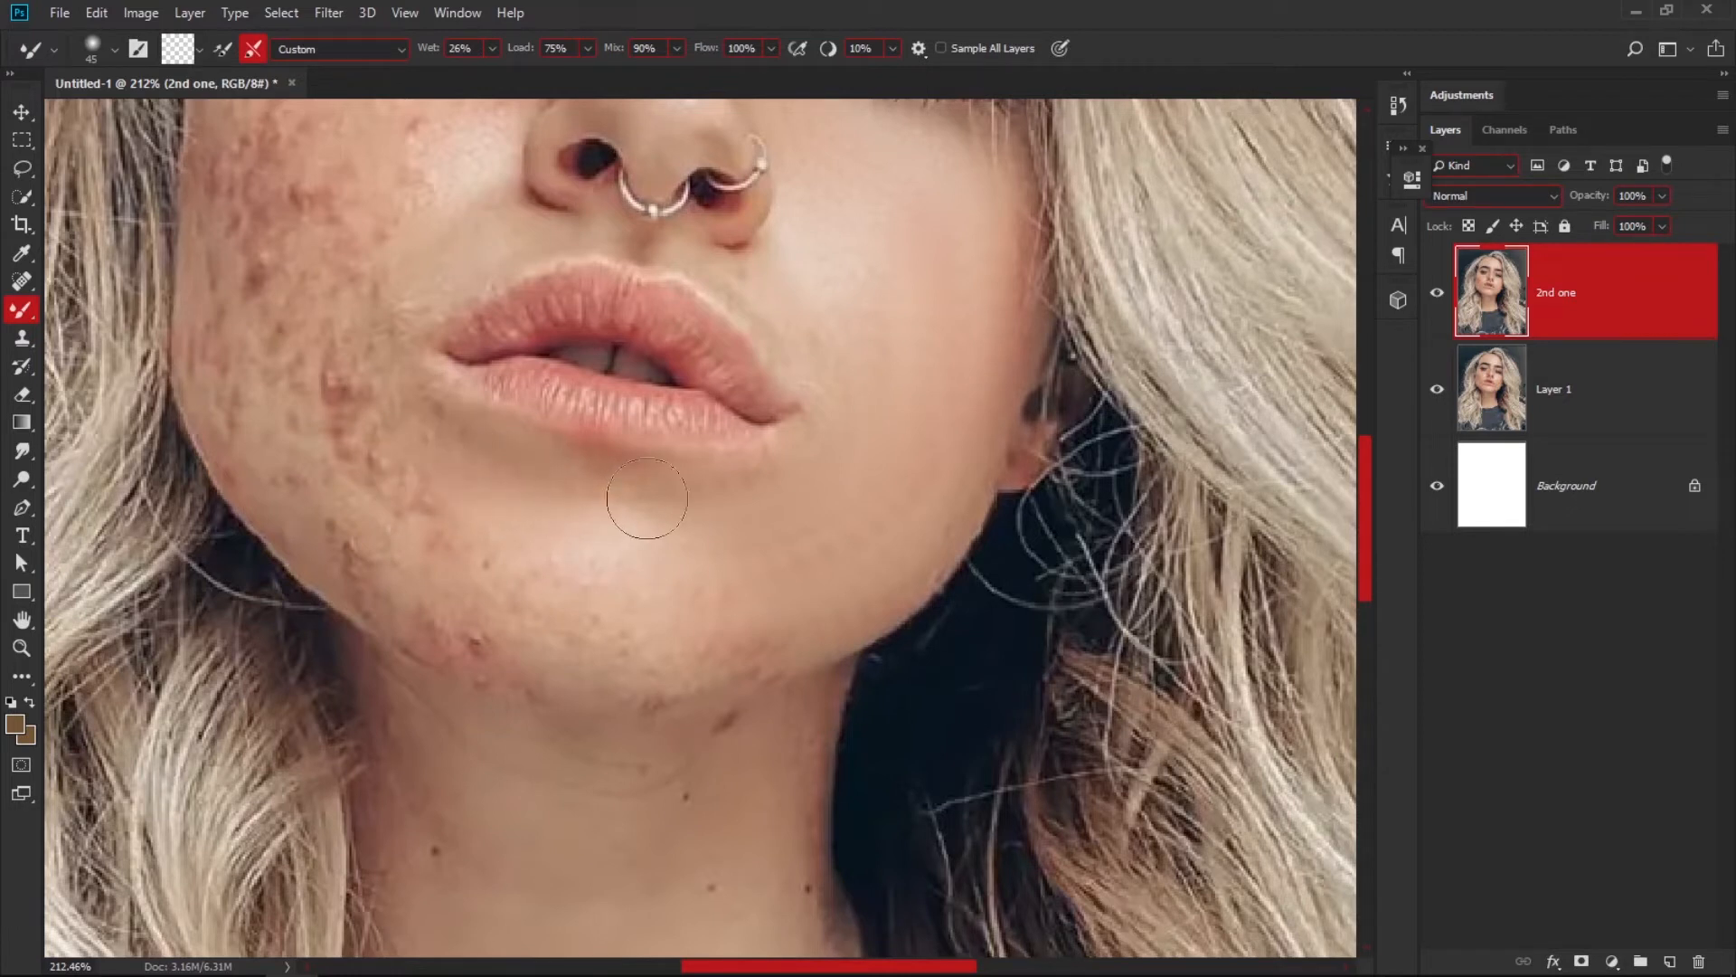
mouse_move(557, 492)
left_mouse_down()
mouse_move(711, 525)
mouse_move(489, 595)
mouse_move(585, 631)
mouse_move(574, 585)
mouse_move(802, 585)
mouse_move(889, 506)
mouse_move(643, 642)
mouse_move(747, 631)
left_mouse_up()
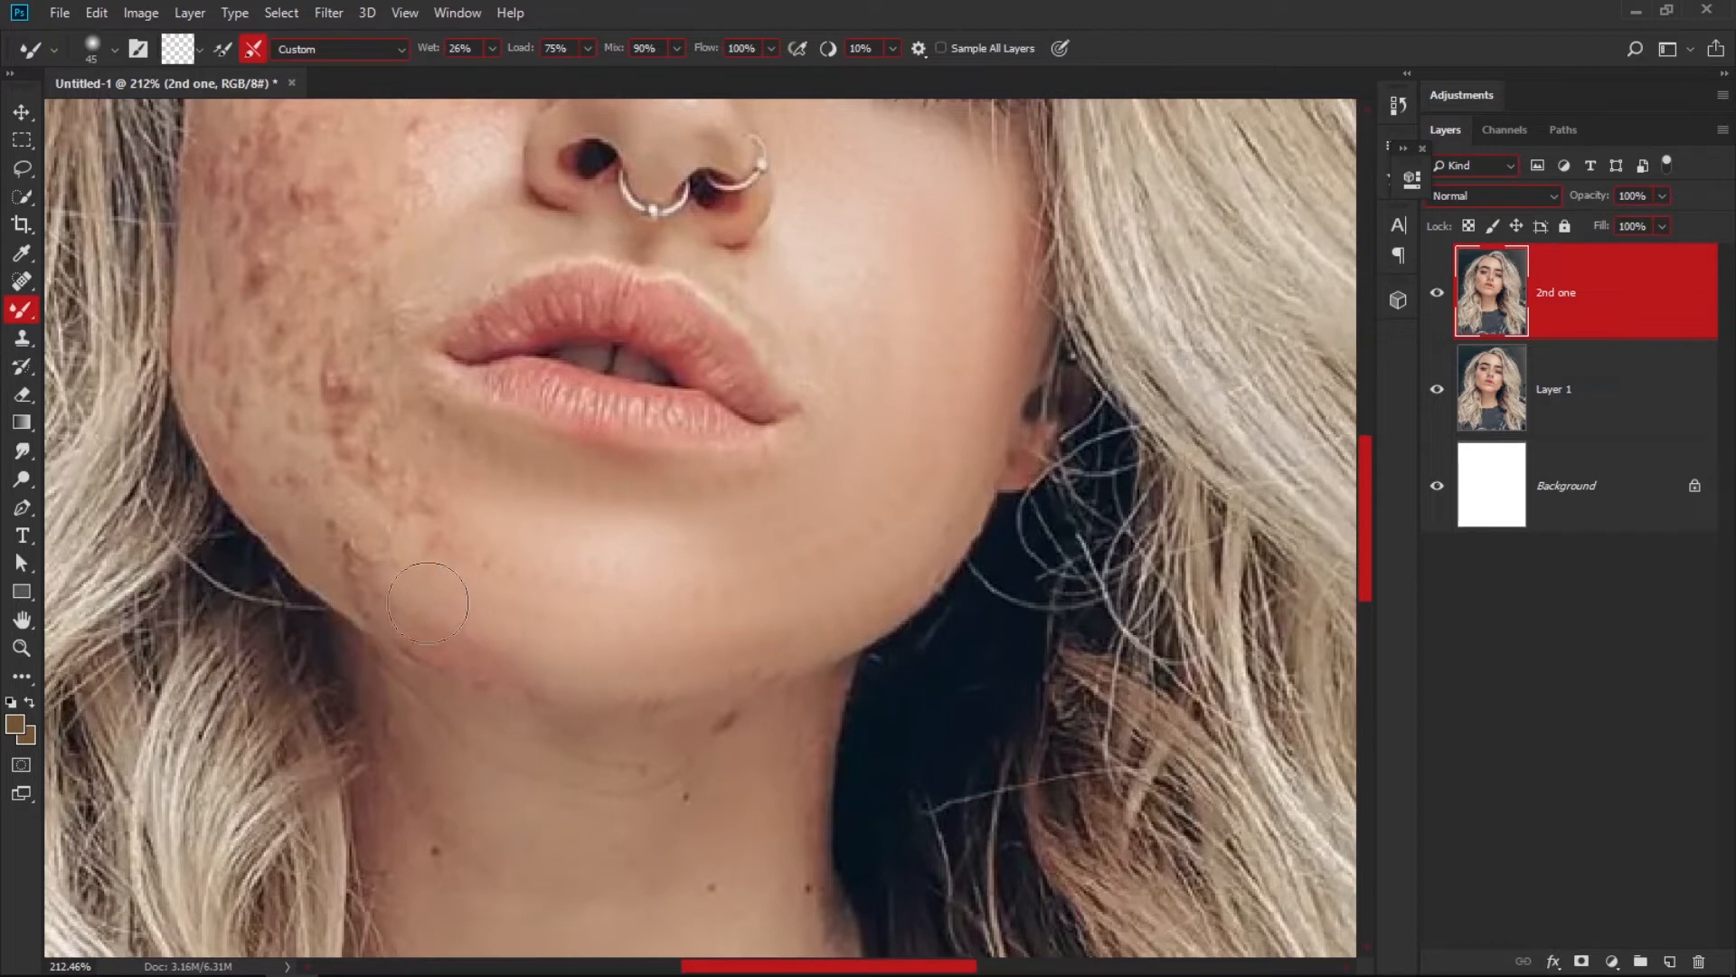
mouse_move(527, 552)
left_mouse_down()
mouse_move(478, 566)
mouse_move(540, 560)
mouse_move(469, 513)
left_mouse_up()
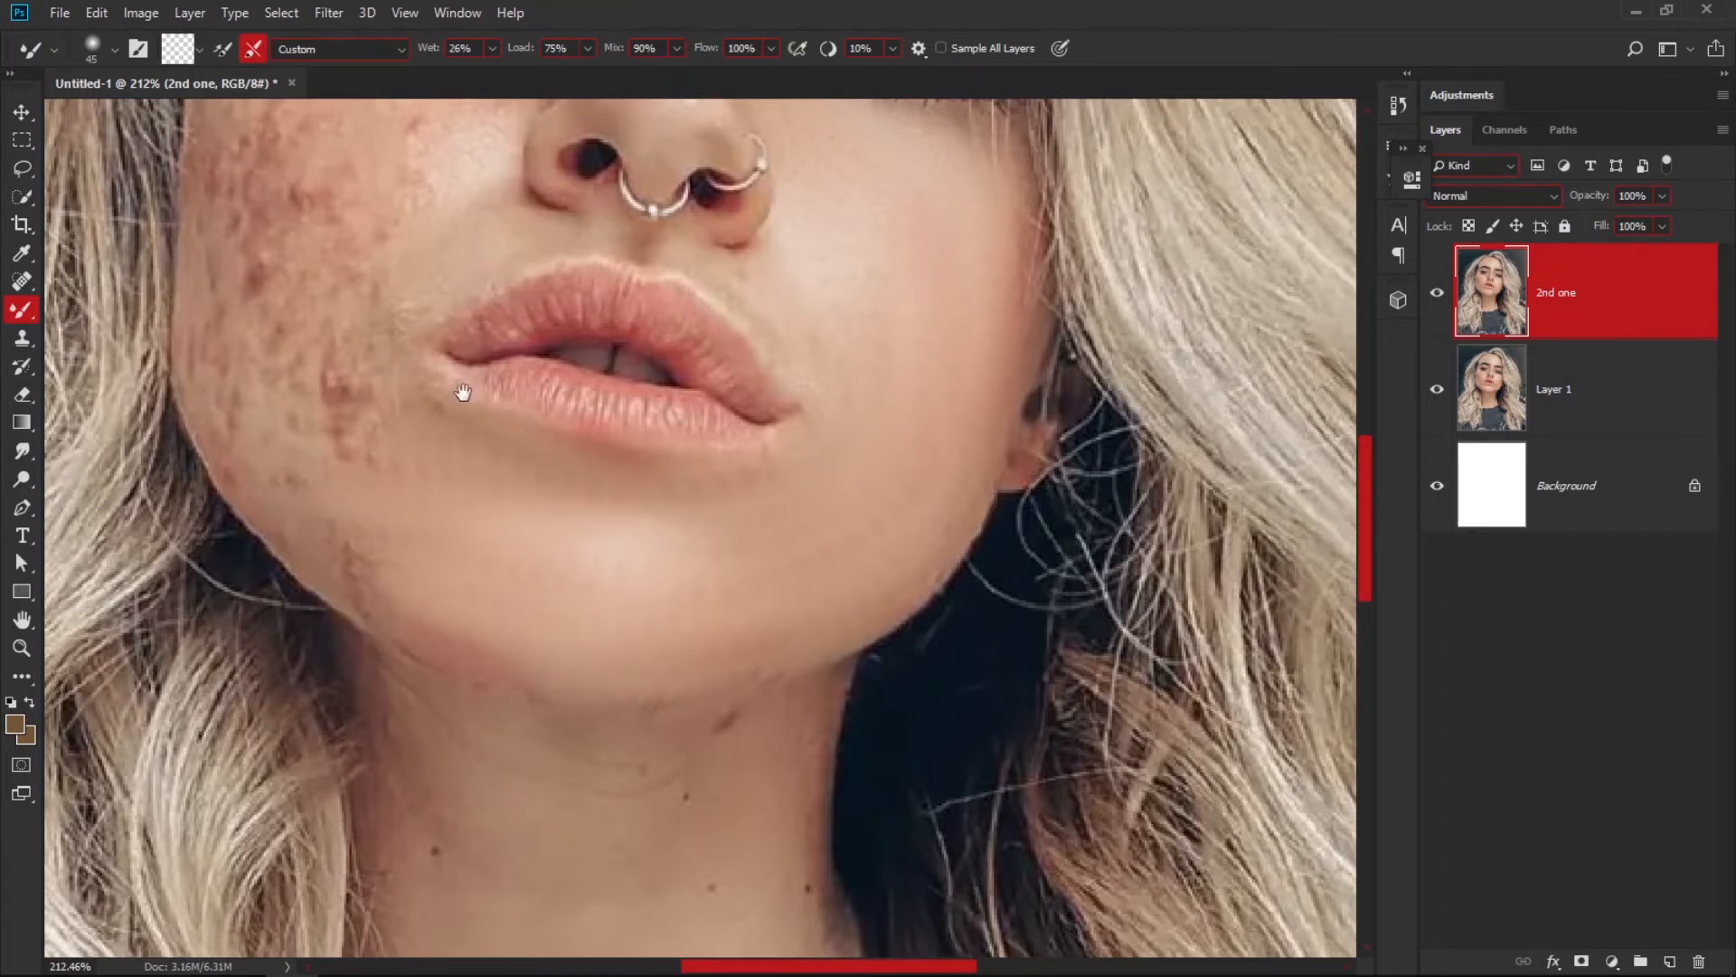
Blend the acne marks on the upper and middle part of the other cheek, from below the eye to the mouth.
left_click_drag(463, 392, 605, 581)
left_click_drag(591, 350, 569, 539)
left_click_drag(540, 427, 549, 476)
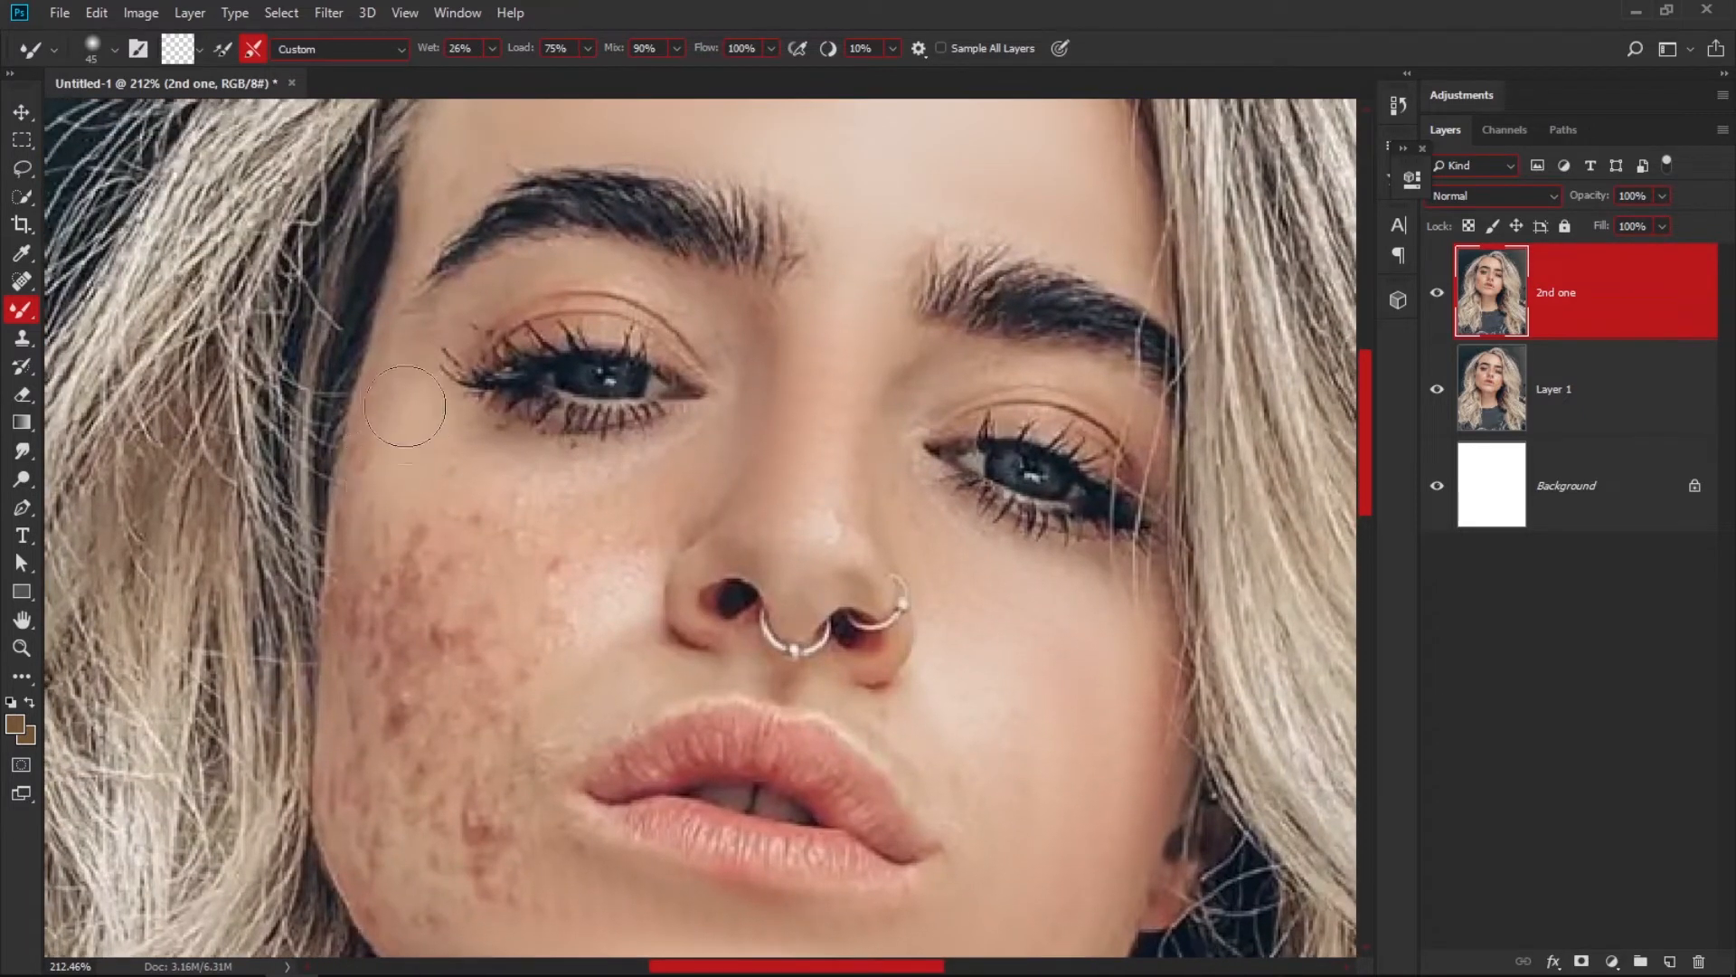
mouse_move(415, 511)
left_mouse_down()
mouse_move(537, 512)
mouse_move(458, 464)
mouse_move(590, 494)
mouse_move(605, 473)
mouse_move(536, 500)
mouse_move(697, 452)
mouse_move(577, 566)
mouse_move(680, 488)
mouse_move(550, 628)
mouse_move(650, 532)
mouse_move(431, 628)
mouse_move(542, 513)
mouse_move(556, 555)
mouse_move(490, 624)
mouse_move(520, 580)
mouse_move(416, 610)
mouse_move(454, 622)
mouse_move(457, 600)
mouse_move(416, 586)
mouse_move(486, 478)
mouse_move(430, 603)
mouse_move(398, 615)
mouse_move(446, 481)
mouse_move(387, 643)
mouse_move(370, 520)
mouse_move(349, 578)
mouse_move(377, 620)
mouse_move(375, 581)
mouse_move(355, 678)
mouse_move(359, 594)
mouse_move(359, 756)
mouse_move(424, 554)
mouse_move(409, 775)
mouse_move(449, 567)
mouse_move(383, 802)
left_mouse_up()
mouse_move(524, 634)
left_mouse_down()
mouse_move(466, 722)
mouse_move(444, 711)
mouse_move(511, 667)
mouse_move(494, 646)
mouse_move(459, 671)
mouse_move(488, 664)
mouse_move(443, 757)
mouse_move(510, 703)
mouse_move(536, 642)
mouse_move(422, 791)
mouse_move(572, 669)
mouse_move(520, 645)
left_mouse_up()
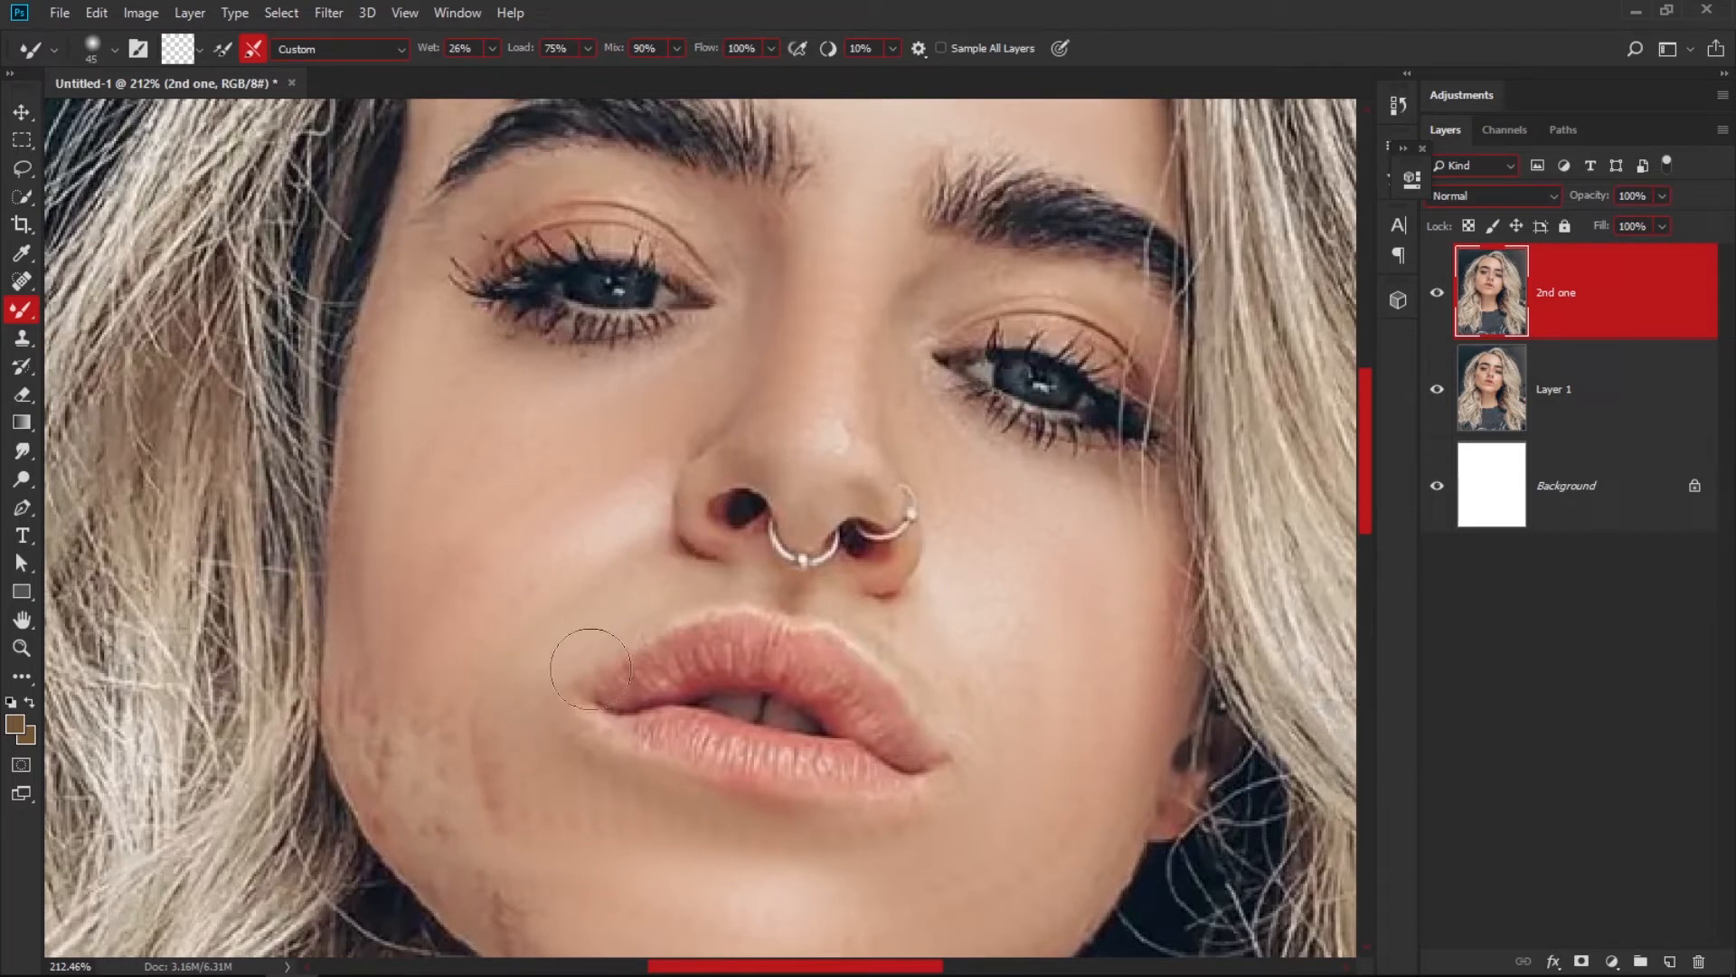
scroll(995, 723, "up", 3)
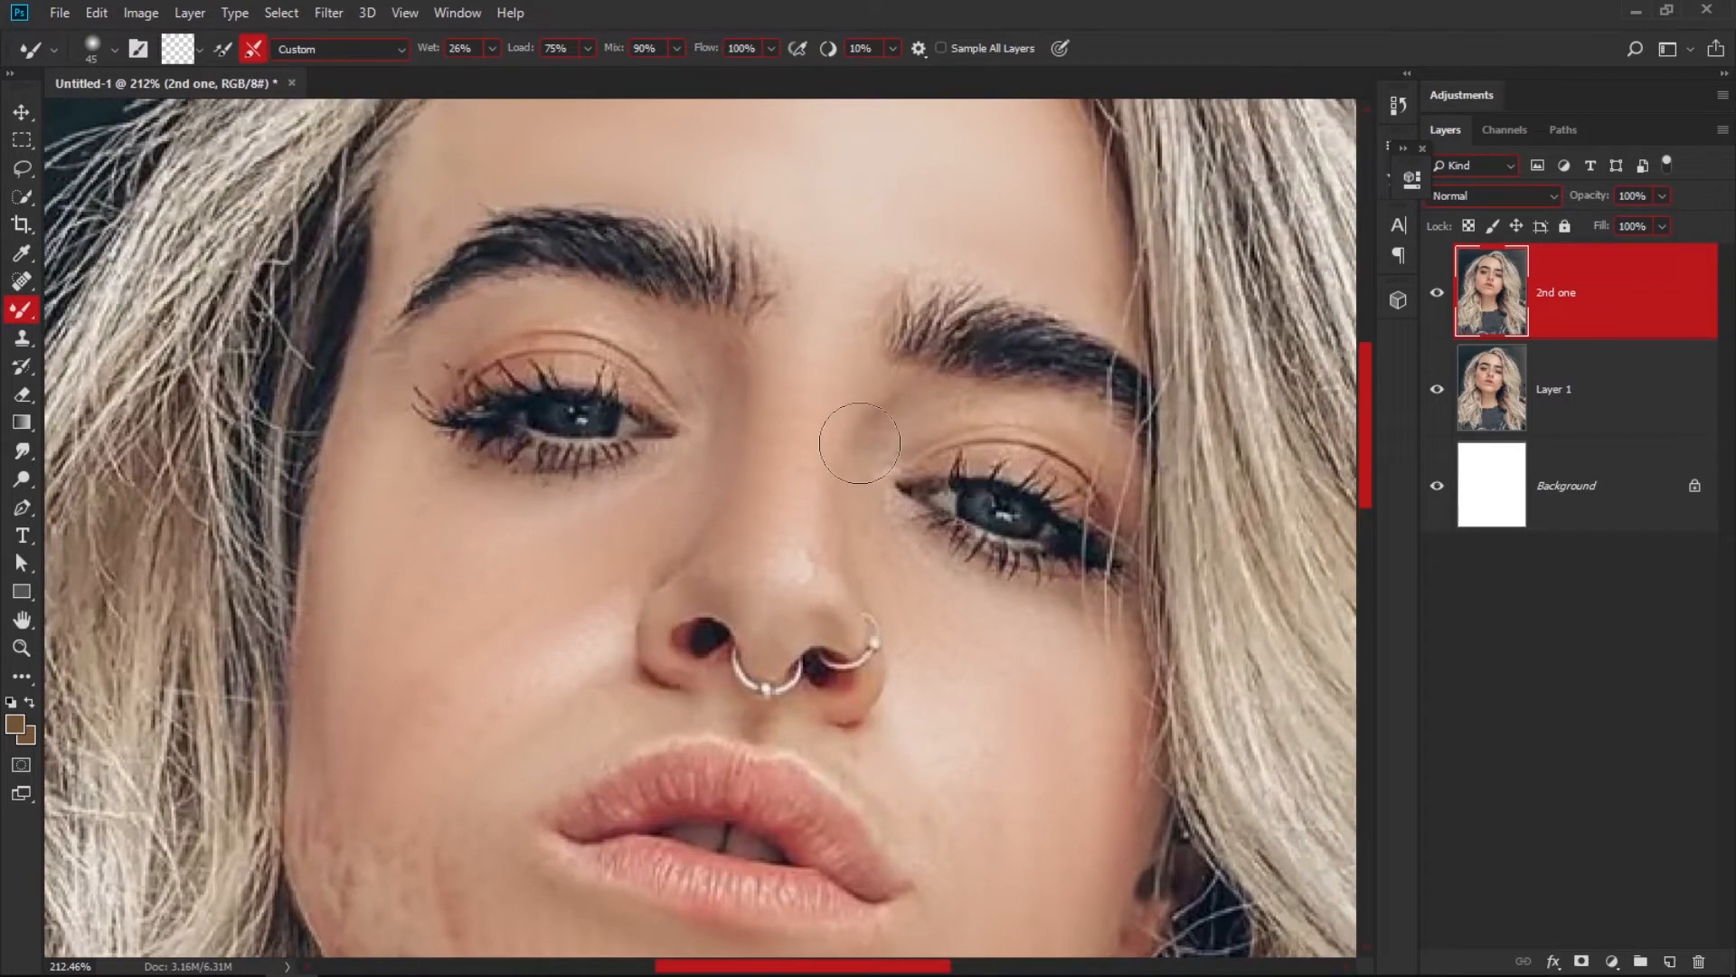
left_click_drag(552, 661, 559, 671)
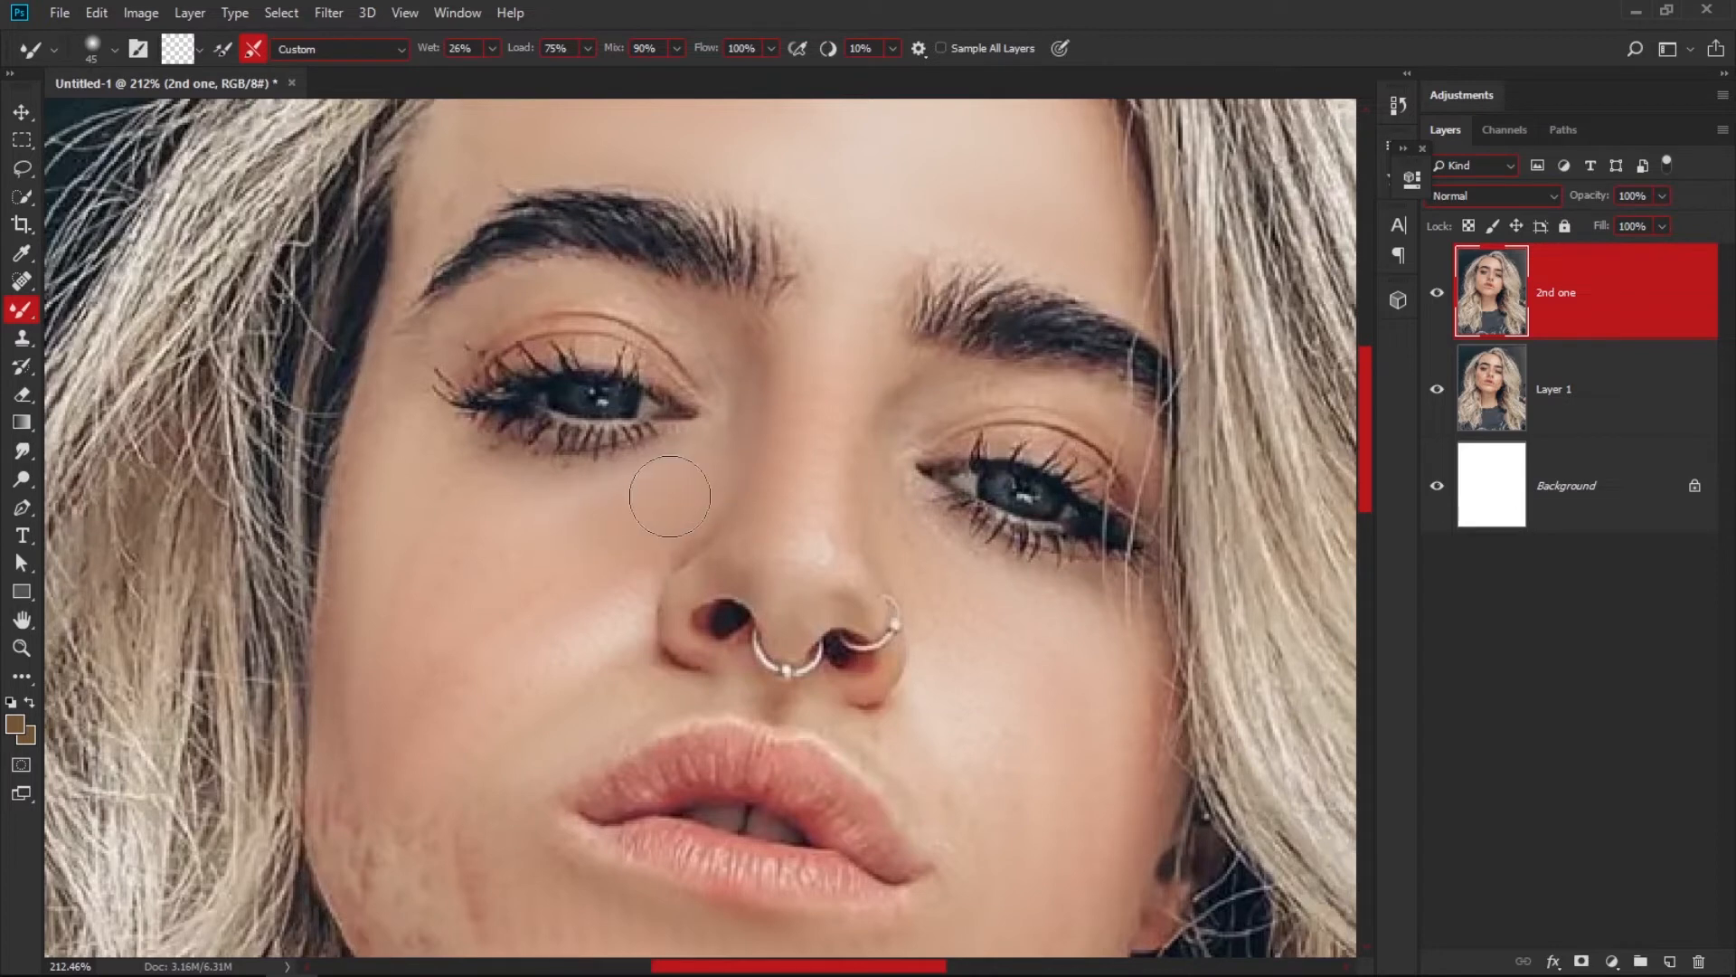
Set the Mixer Brush size to 69 and smooth the remaining marks on the lower part of that cheek and jaw.
mouse_move(515, 697)
left_mouse_down()
mouse_move(542, 593)
mouse_move(521, 584)
left_mouse_up()
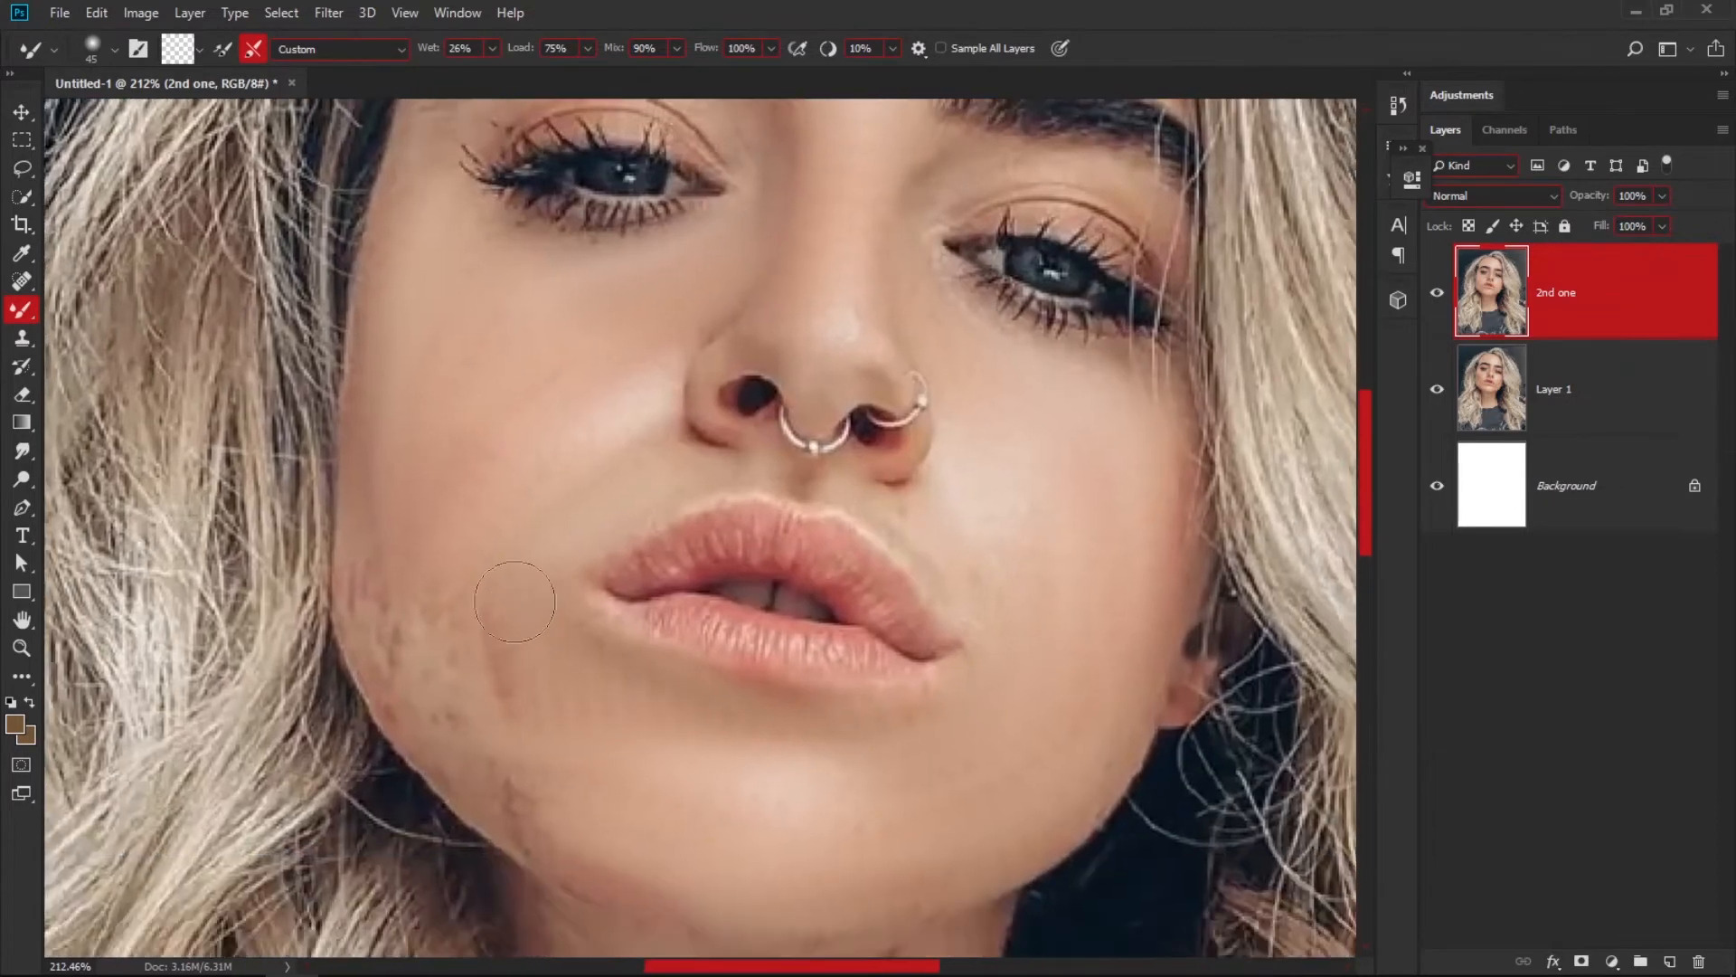
right_click(523, 574, "alt")
right_click(469, 589, "alt")
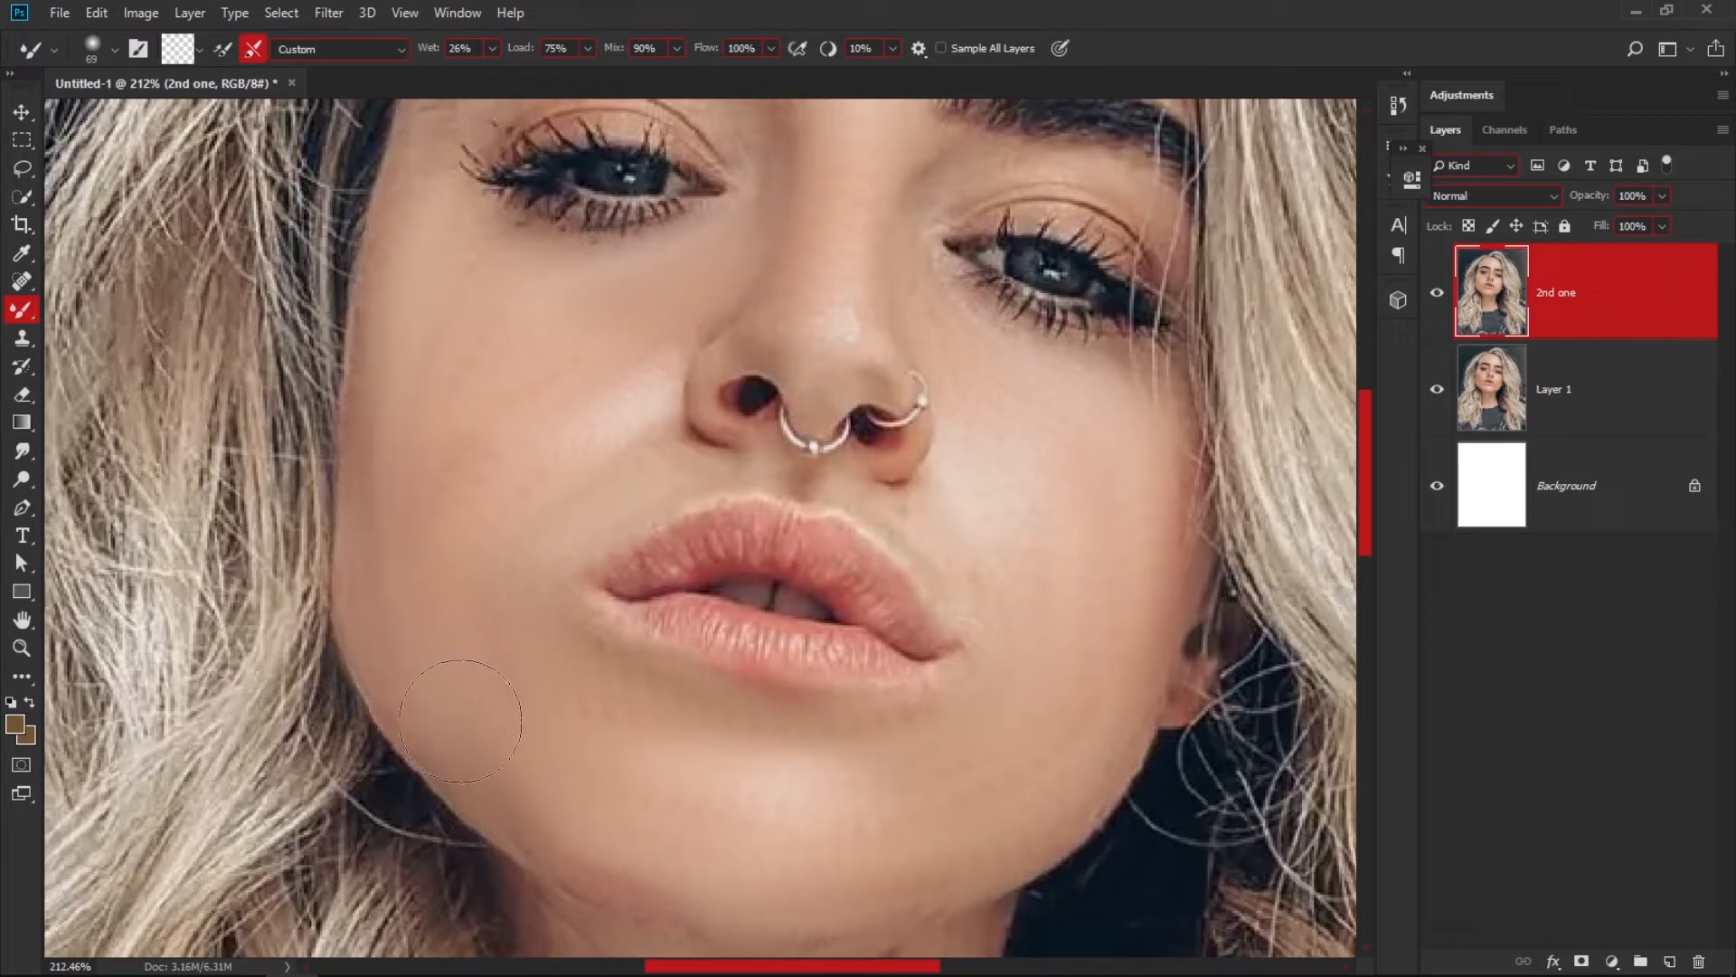
Reduce the Mixer Brush to size 50 and refine the skin along the cheek's edge beside the hair.
left_click_drag(695, 668, 601, 729)
mouse_move(651, 624)
left_mouse_down()
mouse_move(583, 692)
mouse_move(633, 714)
mouse_move(599, 668)
left_mouse_up()
key("z")
key("b")
left_click_drag(630, 583, 593, 576)
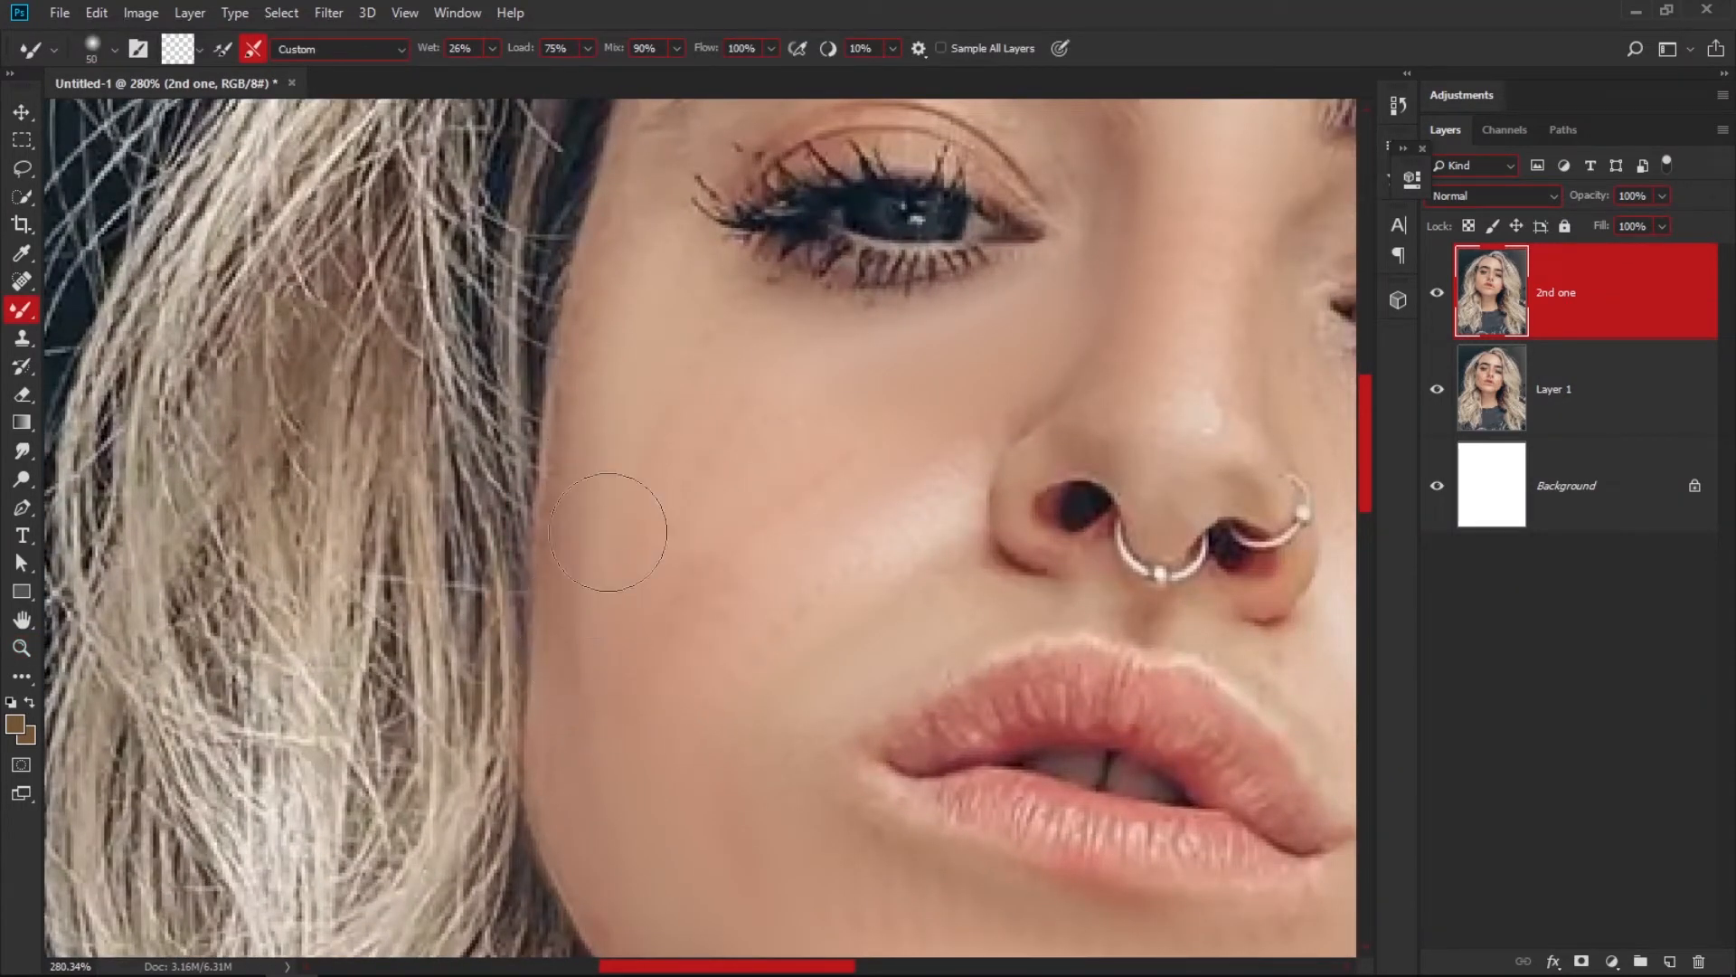
Remove a small mole and the elongated dark mark below the chin with the Content-Aware Spot Healing Brush at size 11.
scroll(606, 768, "down", 3)
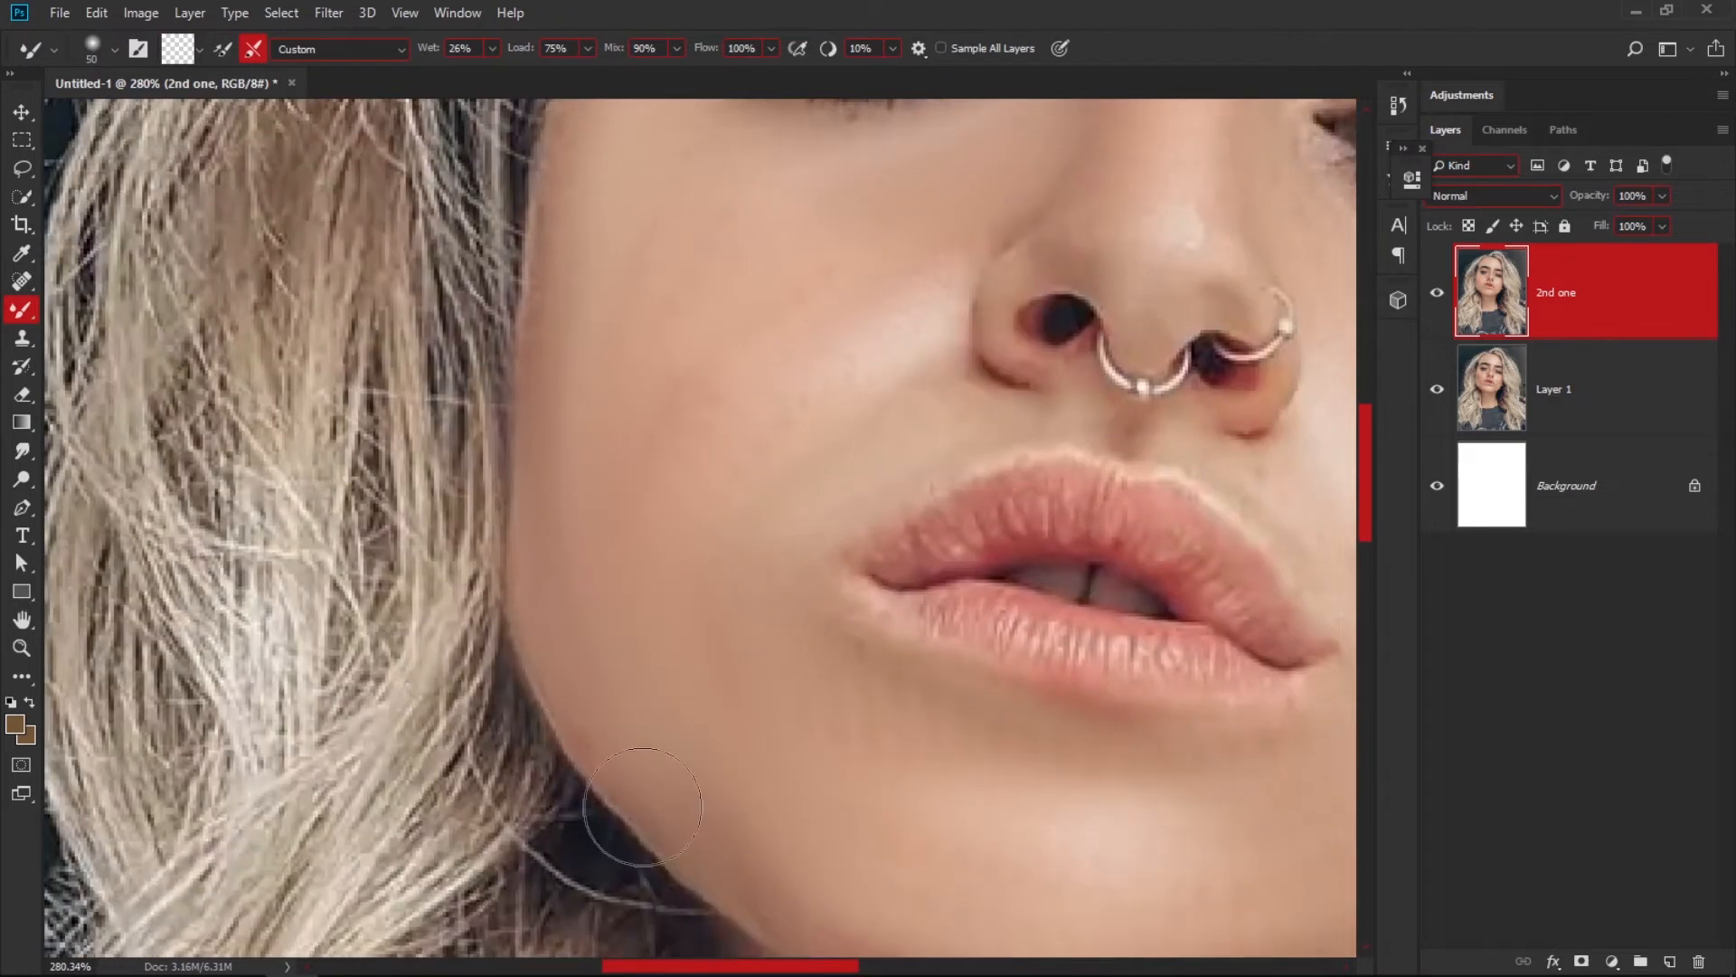
scroll(724, 778, "down", 2)
scroll(724, 778, "right", 1)
scroll(775, 555, "down", 4)
scroll(775, 554, "right", 2)
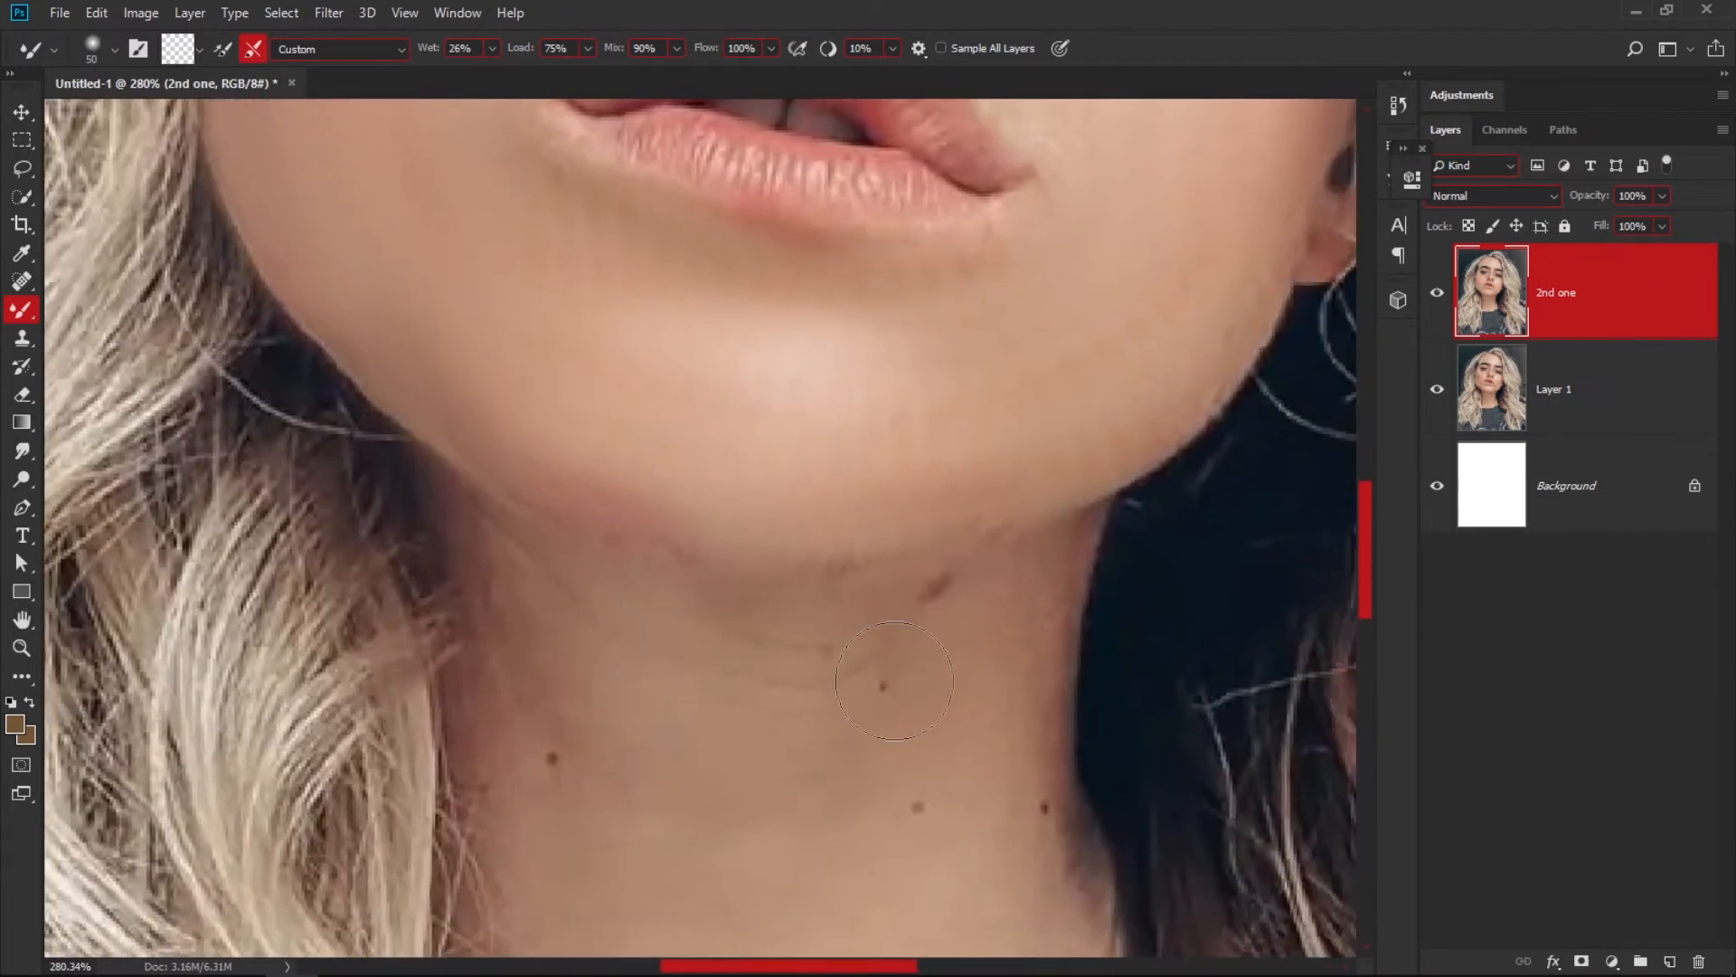
left_click_drag(893, 680, 855, 676)
left_click(20, 286)
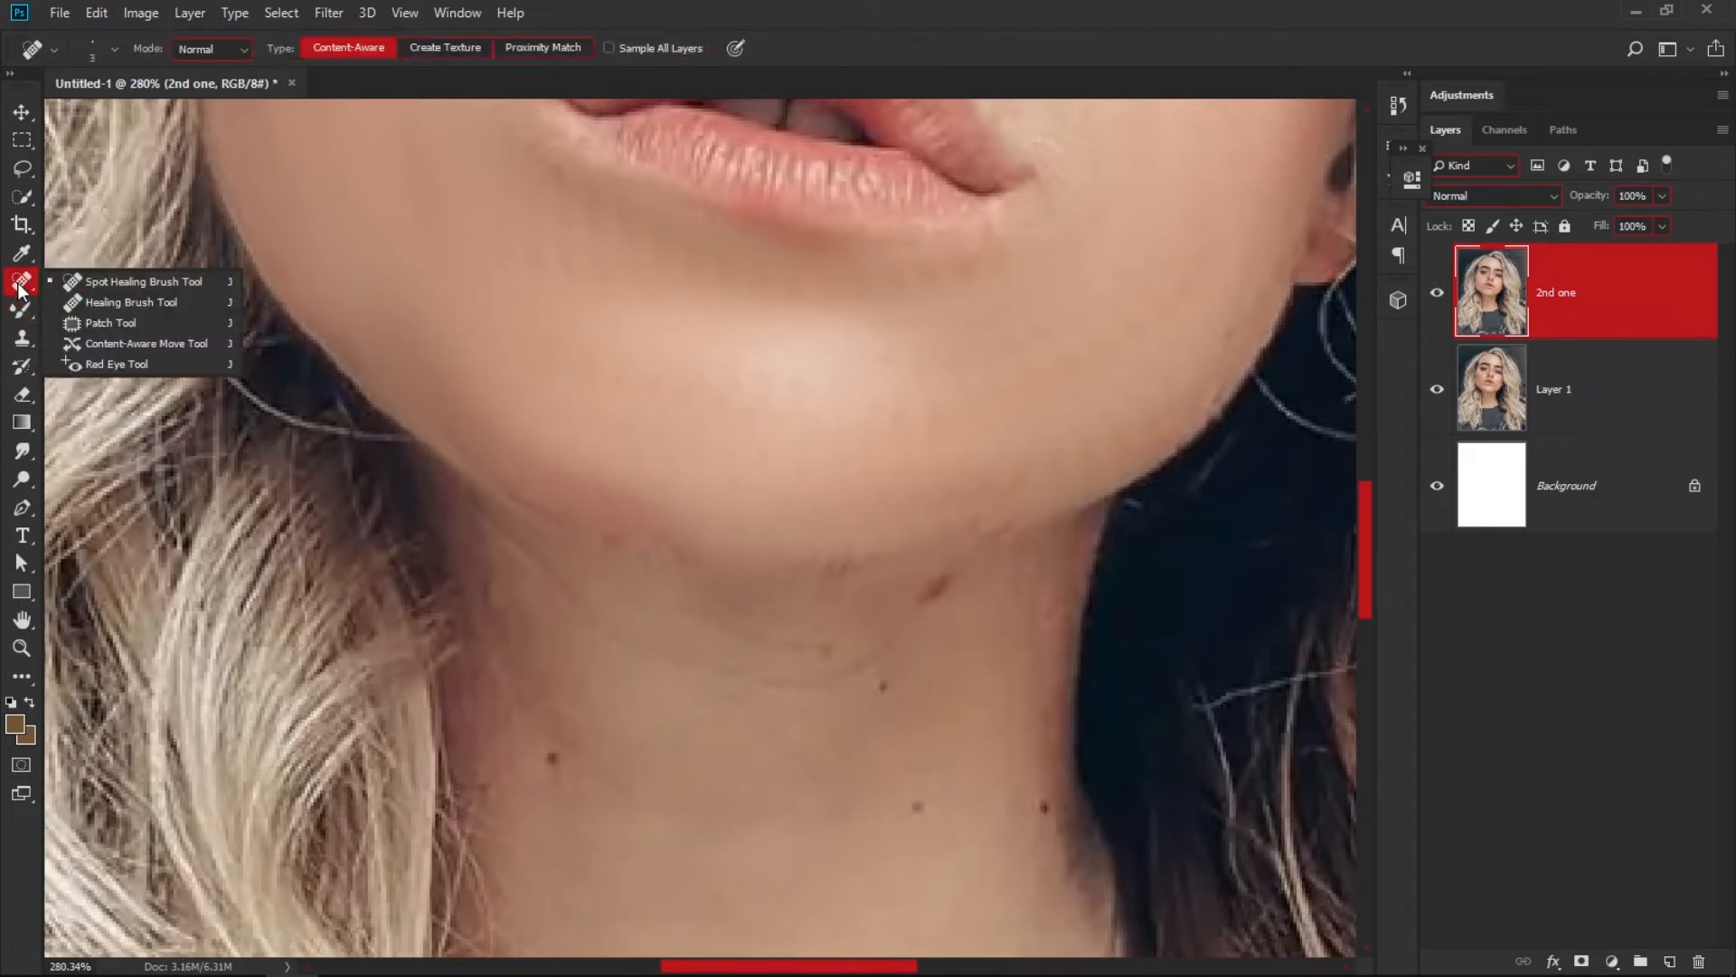
left_click(112, 282)
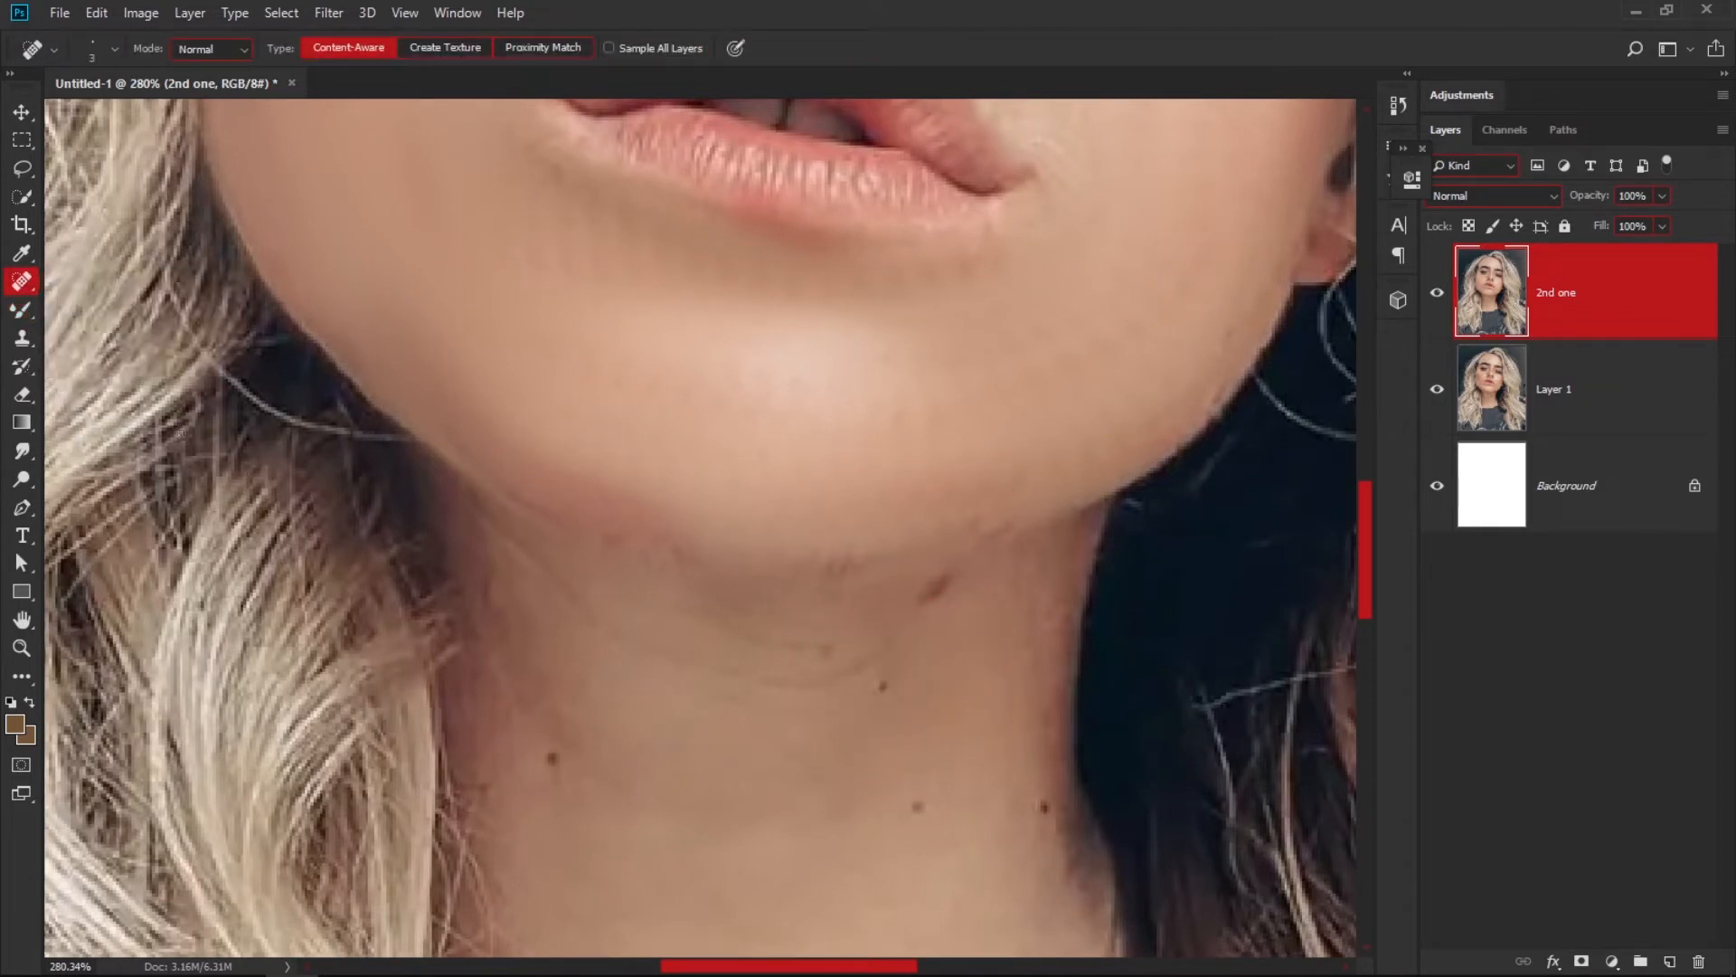
left_click_drag(885, 680, 899, 693)
left_click(882, 687)
key("j")
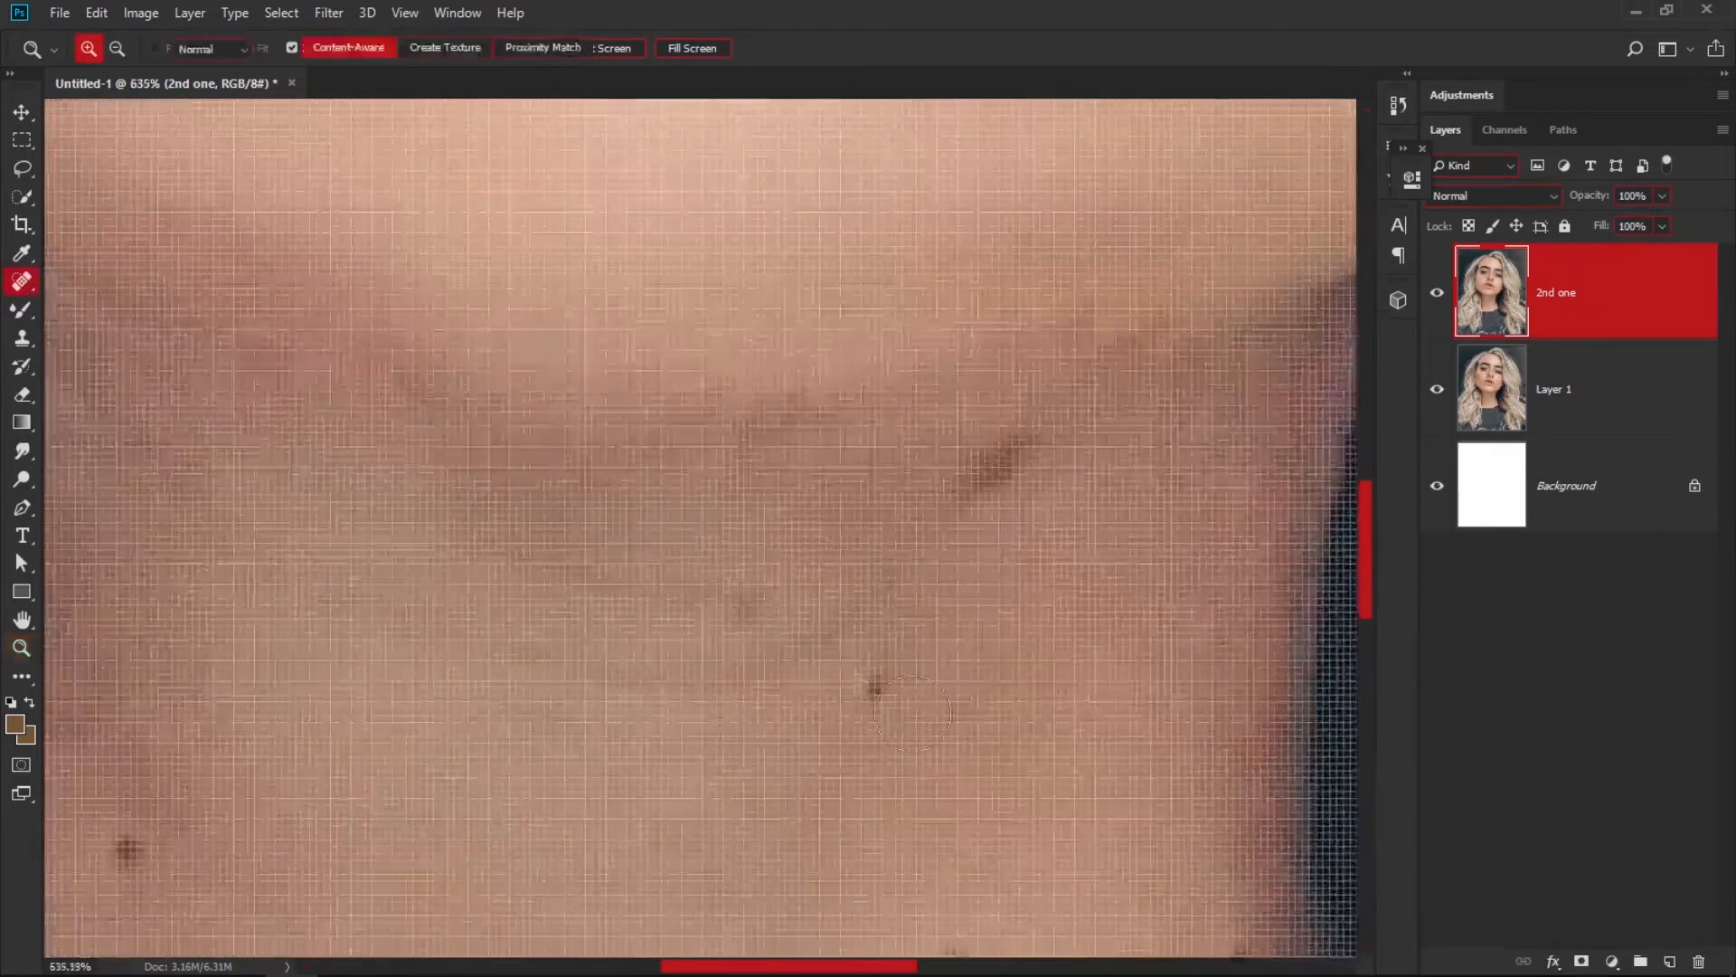
left_click_drag(887, 687, 874, 685)
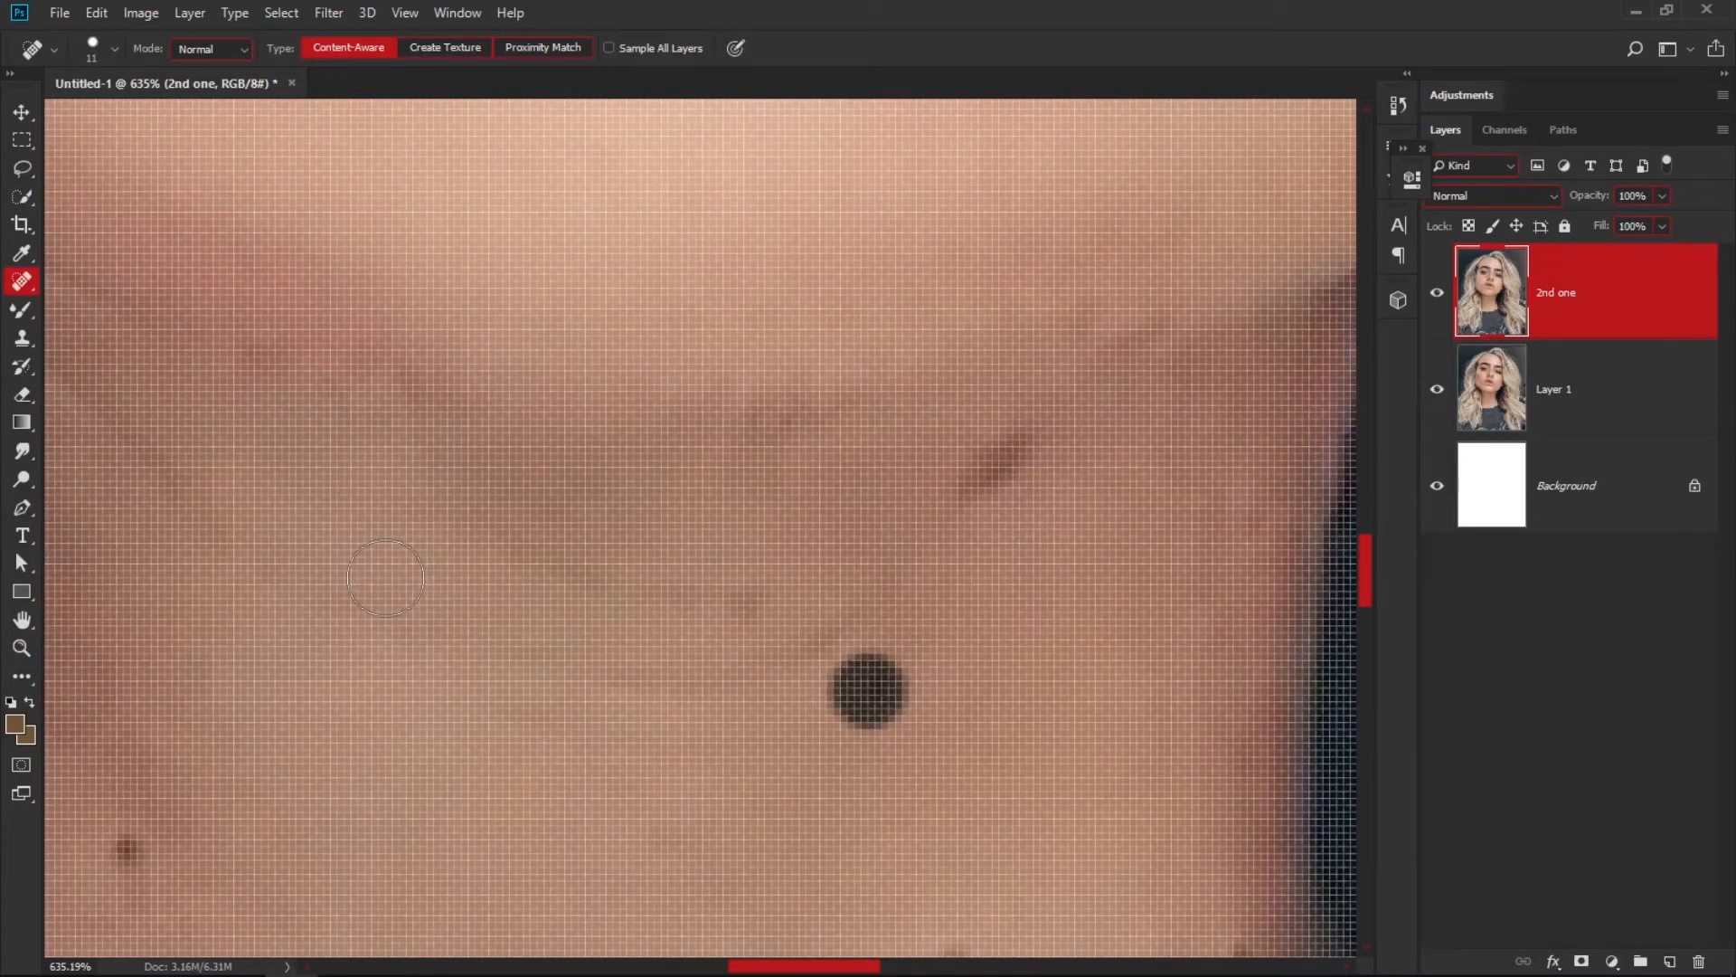
left_click_drag(959, 497, 1017, 466)
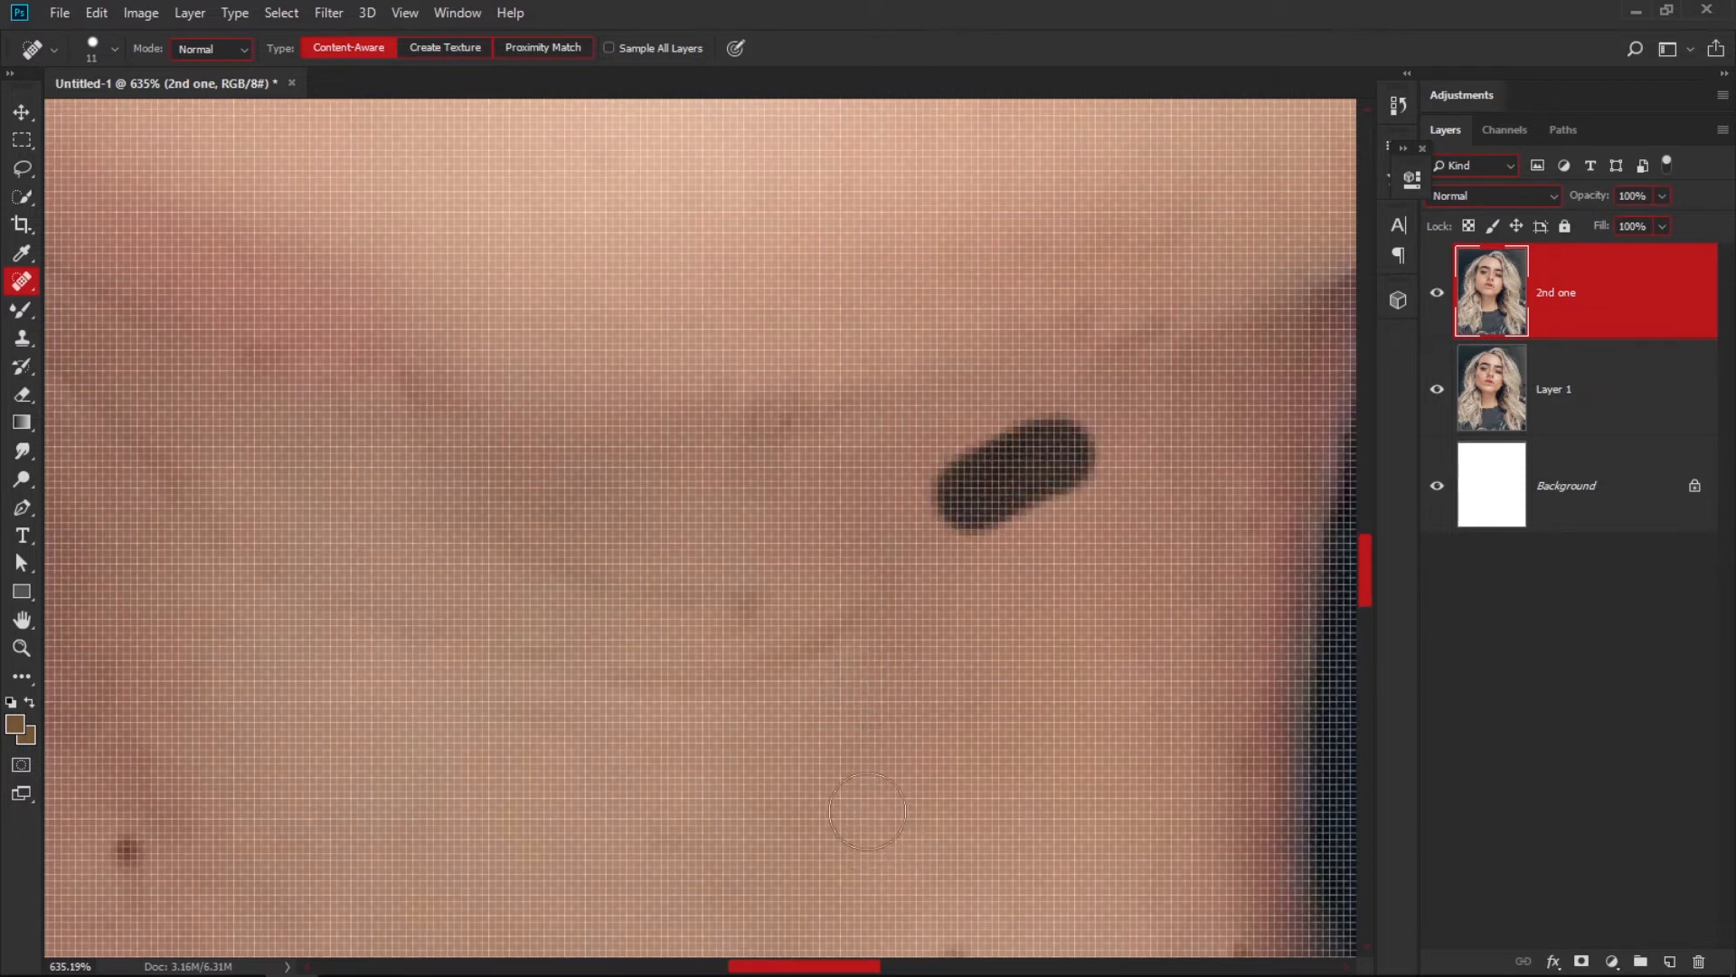
Heal the remaining moles and small marks on the neck and under the jawline with the Spot Healing Brush.
key("ctrl+space")
left_click_drag(871, 696, 823, 736)
left_click(427, 785)
left_click(922, 854)
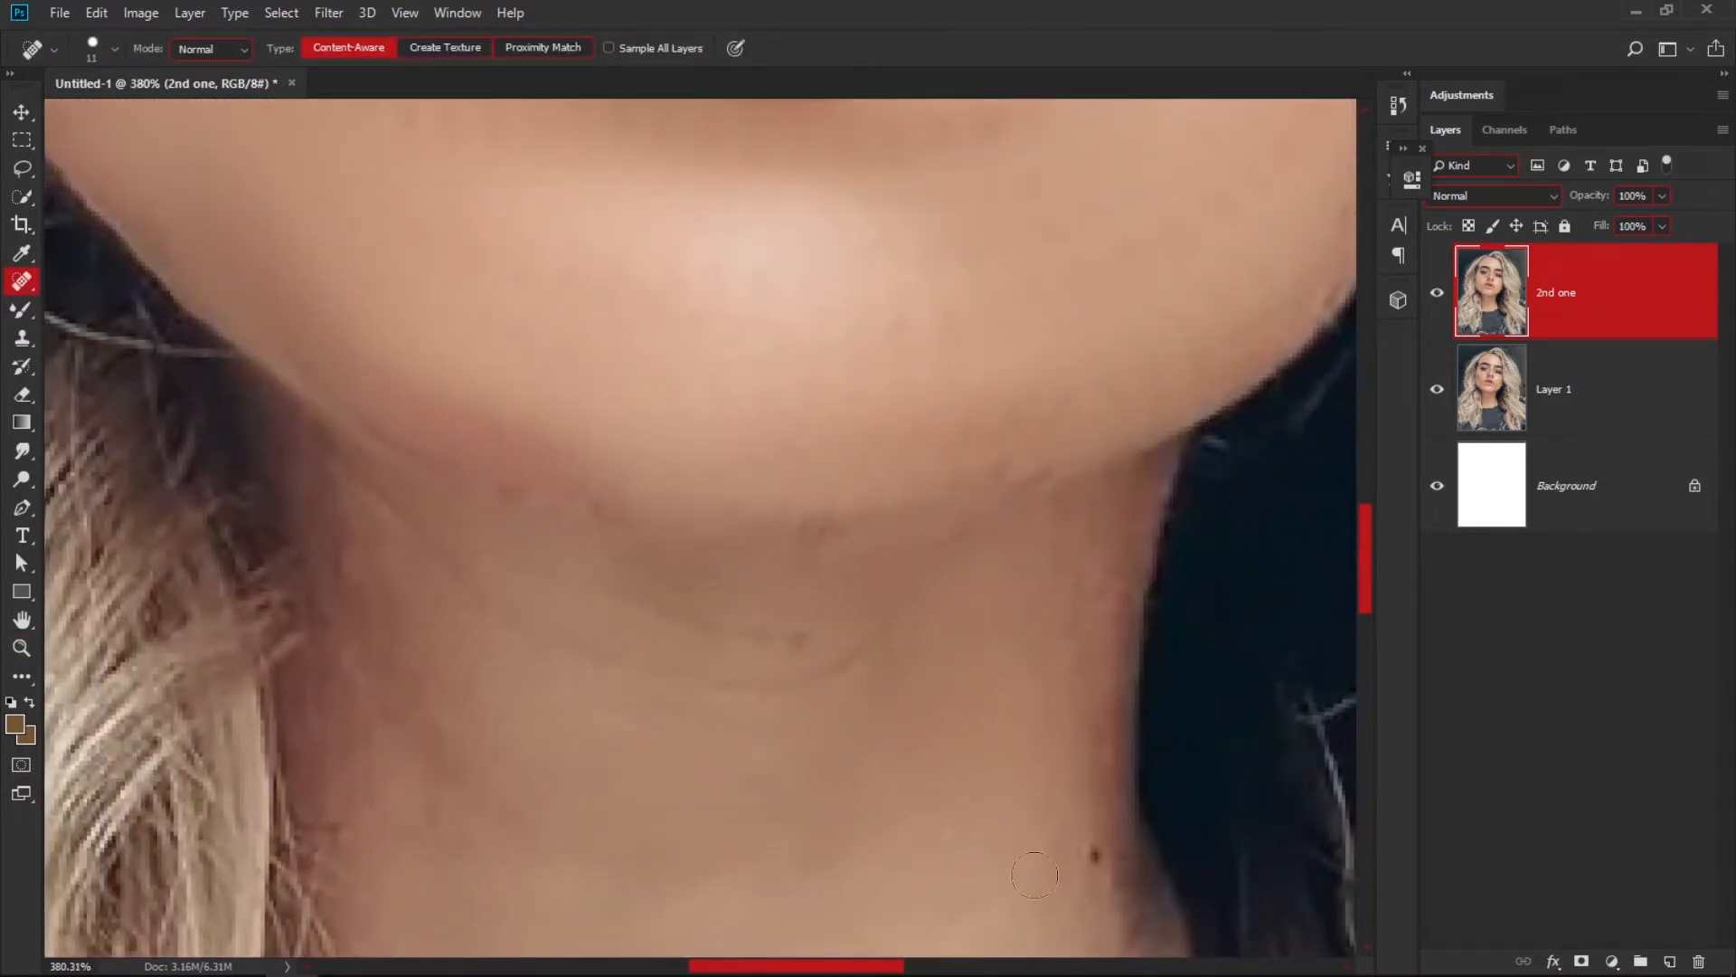
left_click(1099, 592)
left_click(1122, 595)
left_click(783, 638)
left_click(511, 493)
left_click(1032, 476)
scroll(852, 622, "down", 10)
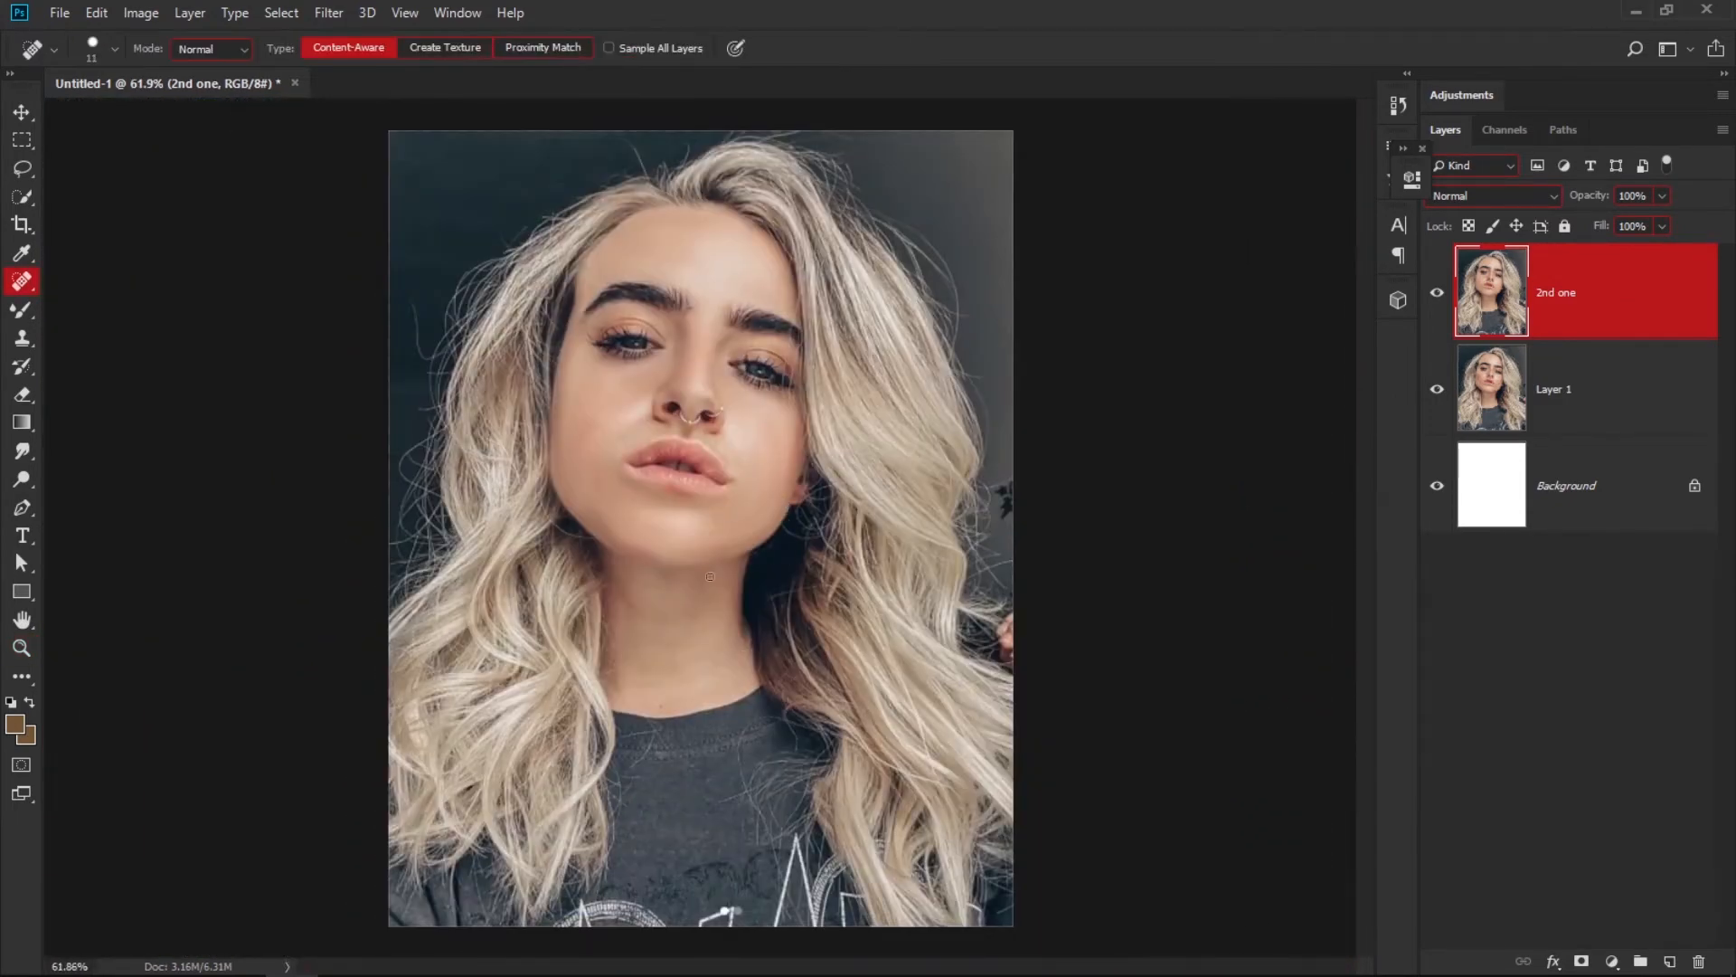
Set the Mixer Brush size to 56 and smooth the skin across the chin and along the jawline below the lips.
left_click_drag(622, 545, 744, 697)
left_click_drag(715, 559, 715, 624)
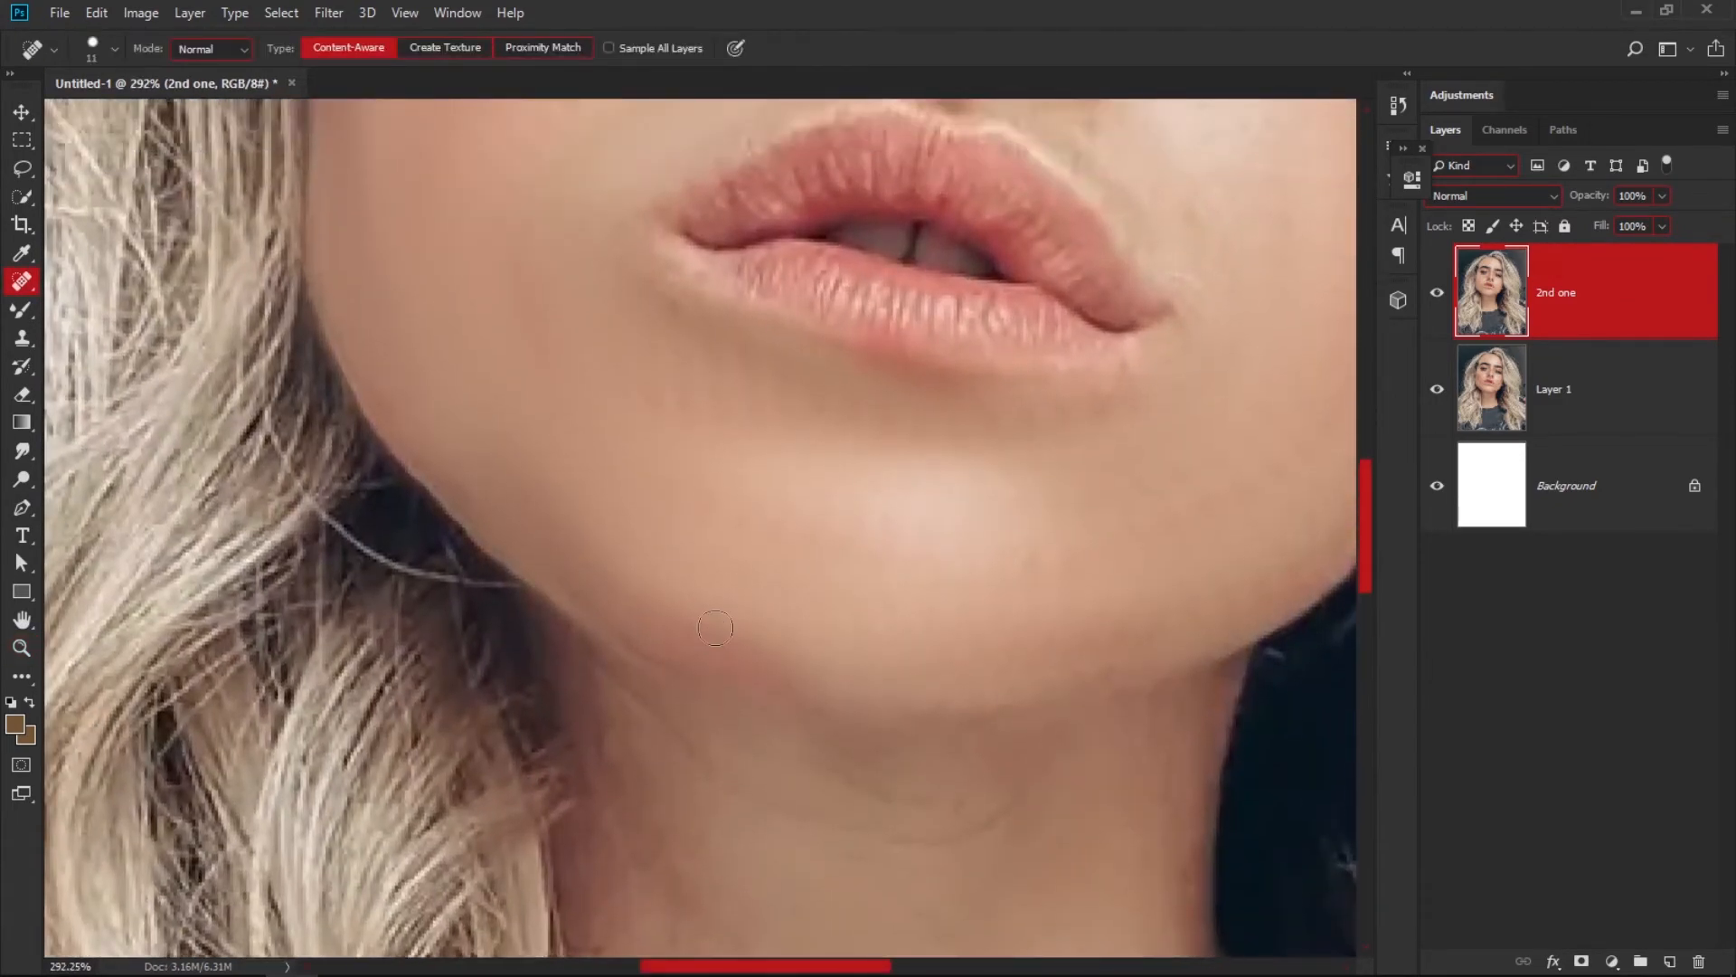
key("b")
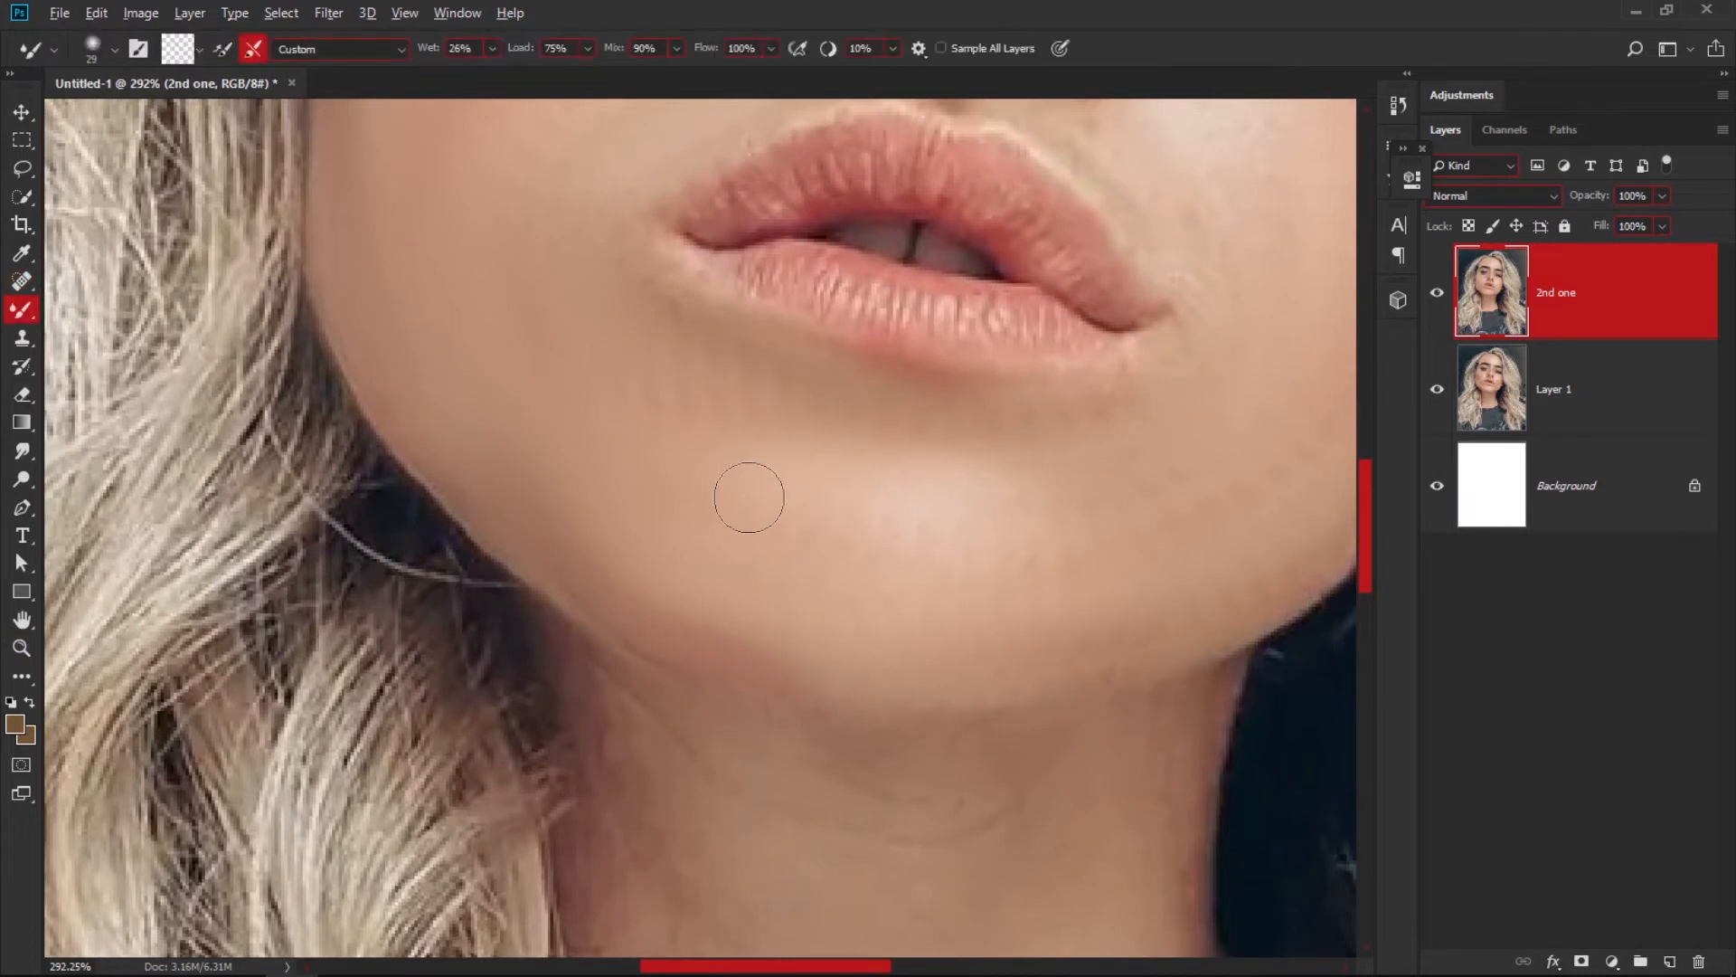
left_click_drag(751, 497, 789, 507)
mouse_move(650, 496)
left_mouse_down()
mouse_move(664, 584)
mouse_move(594, 506)
mouse_move(769, 636)
mouse_move(889, 605)
mouse_move(683, 612)
mouse_move(884, 627)
mouse_move(731, 625)
mouse_move(868, 601)
mouse_move(580, 574)
mouse_move(850, 602)
mouse_move(643, 587)
mouse_move(842, 621)
mouse_move(697, 625)
mouse_move(868, 646)
mouse_move(704, 611)
mouse_move(889, 623)
mouse_move(750, 613)
mouse_move(863, 641)
mouse_move(696, 593)
mouse_move(887, 660)
mouse_move(753, 638)
left_mouse_up()
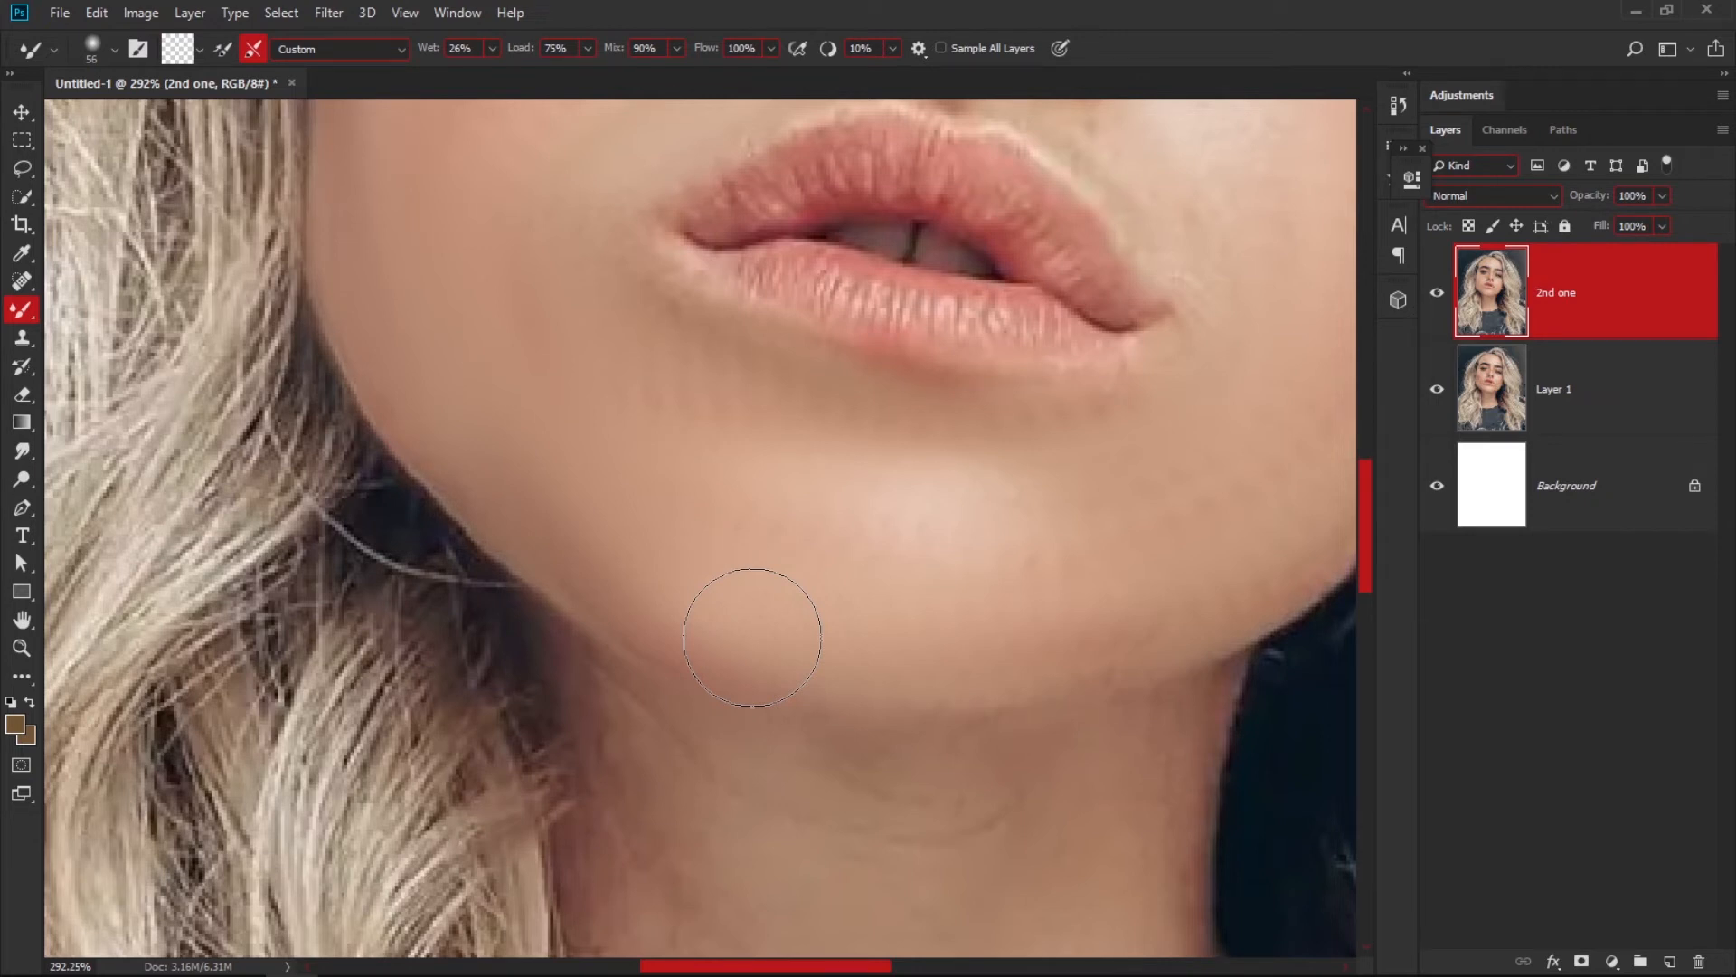
mouse_move(752, 638)
left_mouse_down()
mouse_move(711, 570)
mouse_move(667, 561)
mouse_move(727, 585)
mouse_move(947, 601)
mouse_move(929, 621)
mouse_move(821, 612)
mouse_move(884, 598)
mouse_move(836, 631)
mouse_move(764, 615)
mouse_move(822, 612)
mouse_move(765, 624)
mouse_move(693, 589)
mouse_move(568, 477)
mouse_move(697, 616)
mouse_move(758, 639)
mouse_move(938, 632)
mouse_move(778, 631)
left_mouse_up()
mouse_move(865, 457)
left_mouse_down()
mouse_move(849, 570)
mouse_move(797, 584)
left_mouse_up()
left_click_drag(956, 450, 742, 588)
left_click_drag(661, 646, 619, 650)
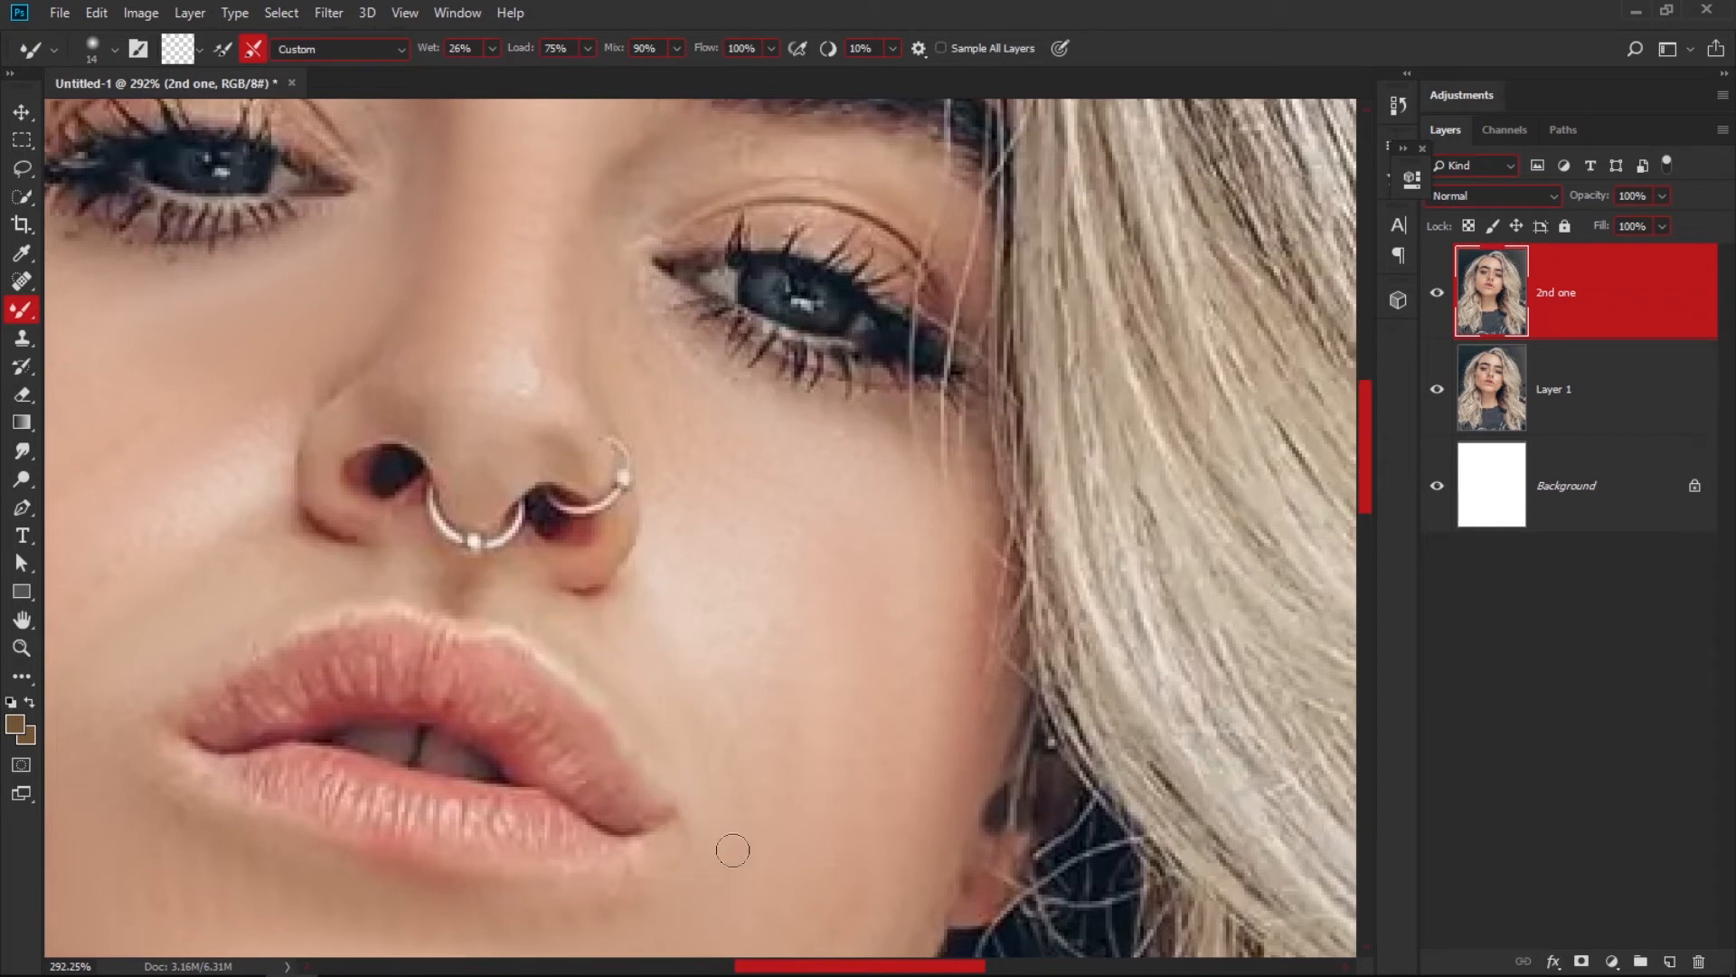
Set the Mixer Brush size to 28 and smooth the outer eyelid skin beneath the eyebrow nearest the loose hair strands.
scroll(570, 679, "left", 5)
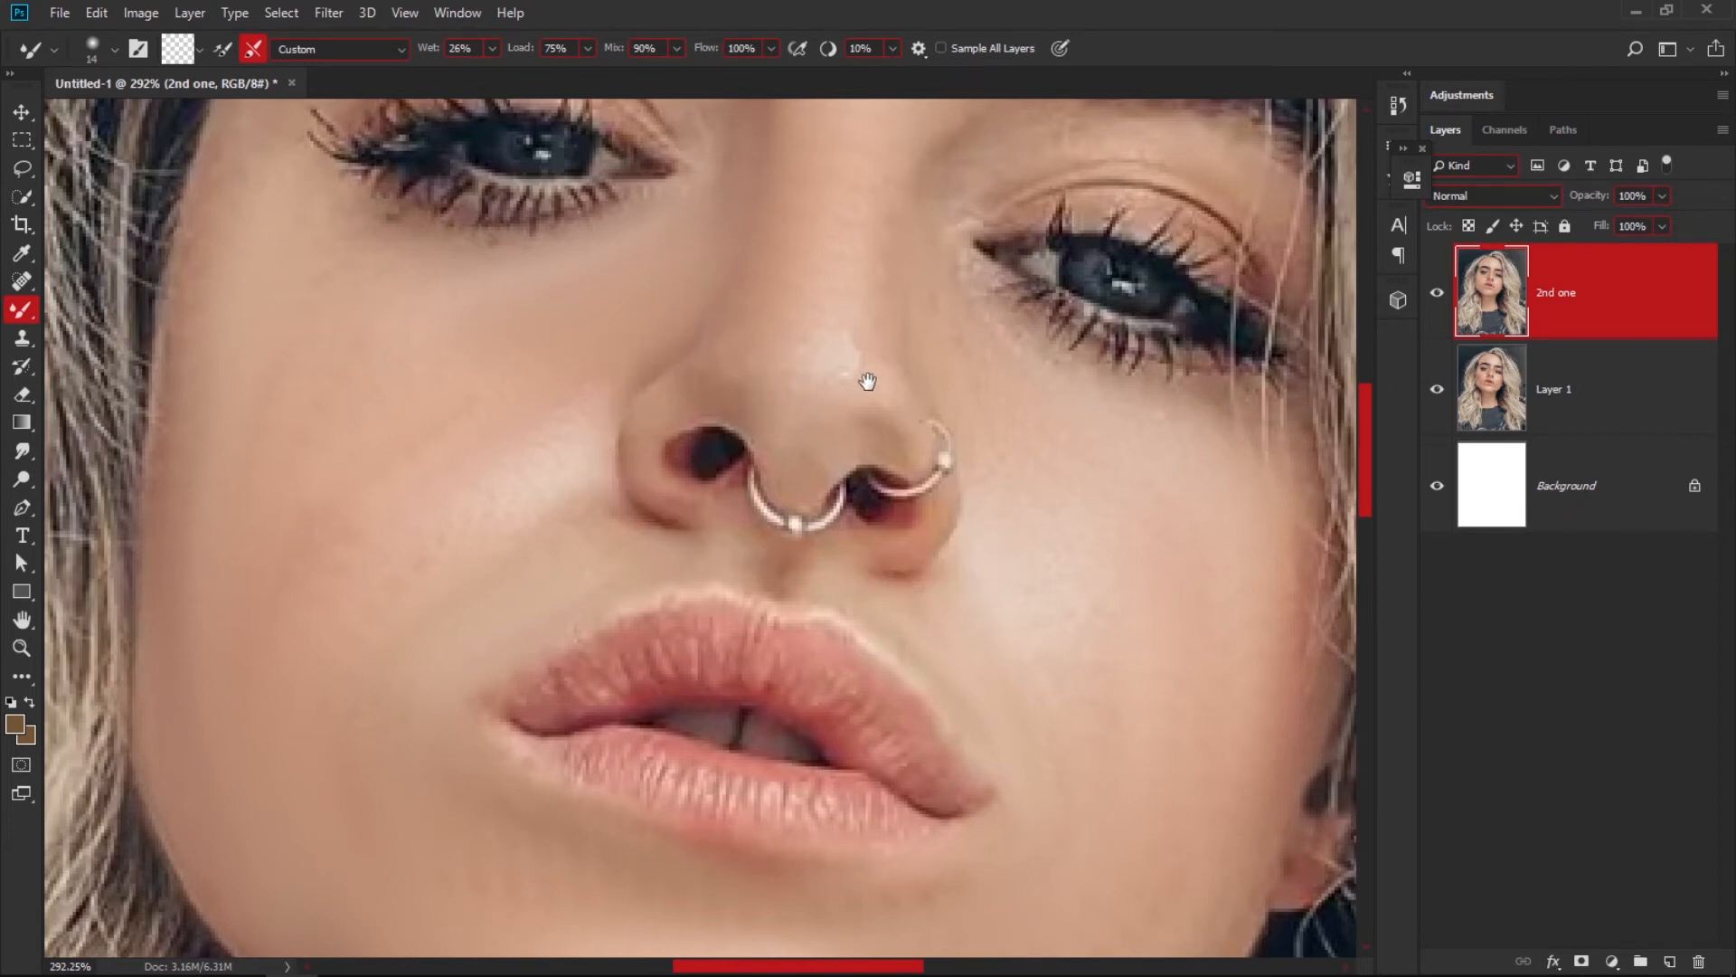
left_click_drag(867, 381, 744, 613)
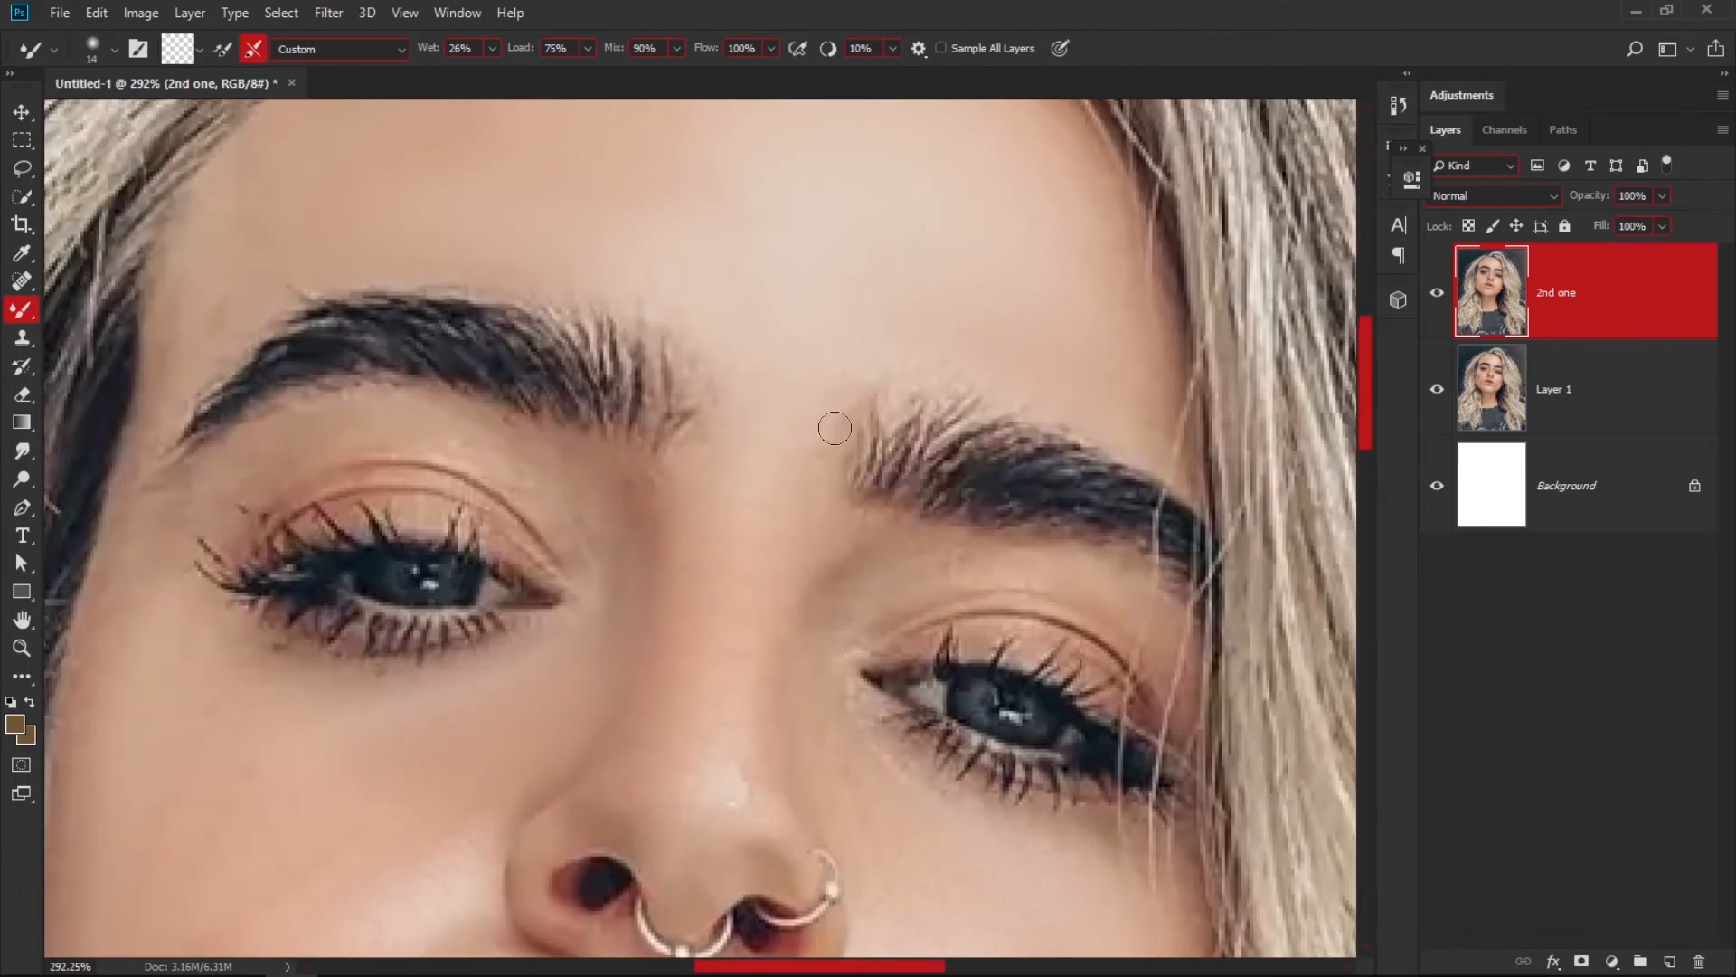
right_click(879, 625, "alt")
left_click_drag(1073, 624, 881, 545)
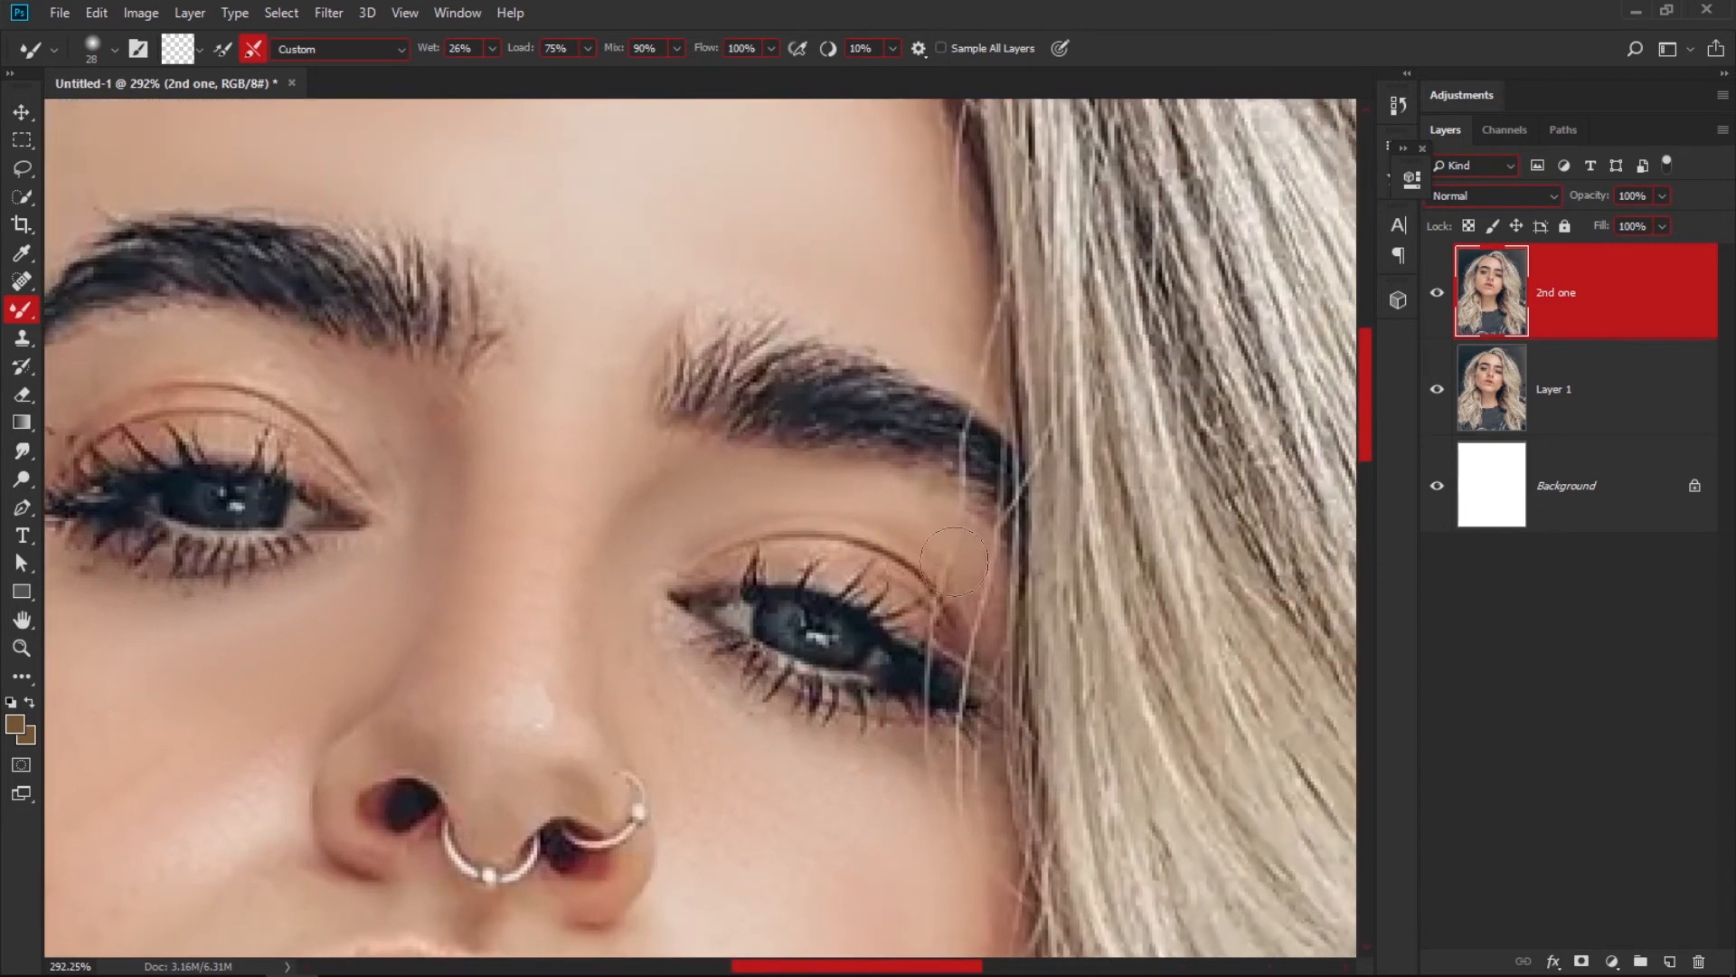
left_click_drag(985, 597, 948, 534)
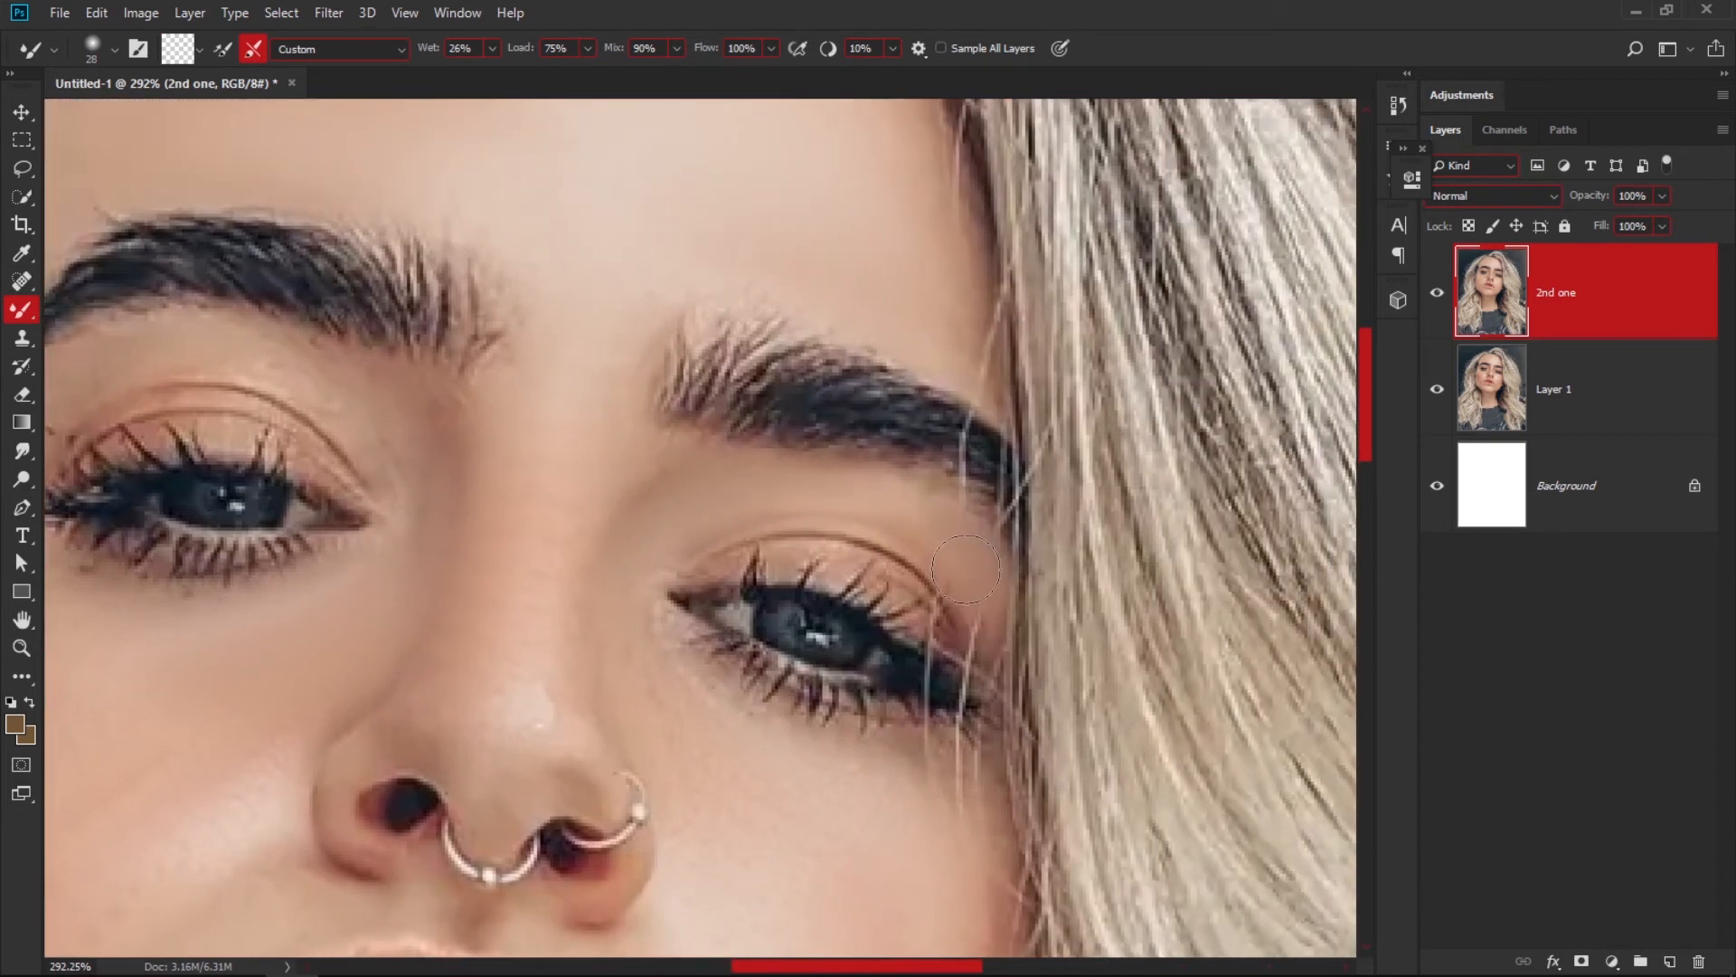
Reduce the Mixer Brush to size 15 and refine the skin between the other eye's upper lid and its eyebrow.
mouse_move(393, 483)
left_mouse_down()
mouse_move(502, 497)
mouse_move(877, 639)
left_mouse_up()
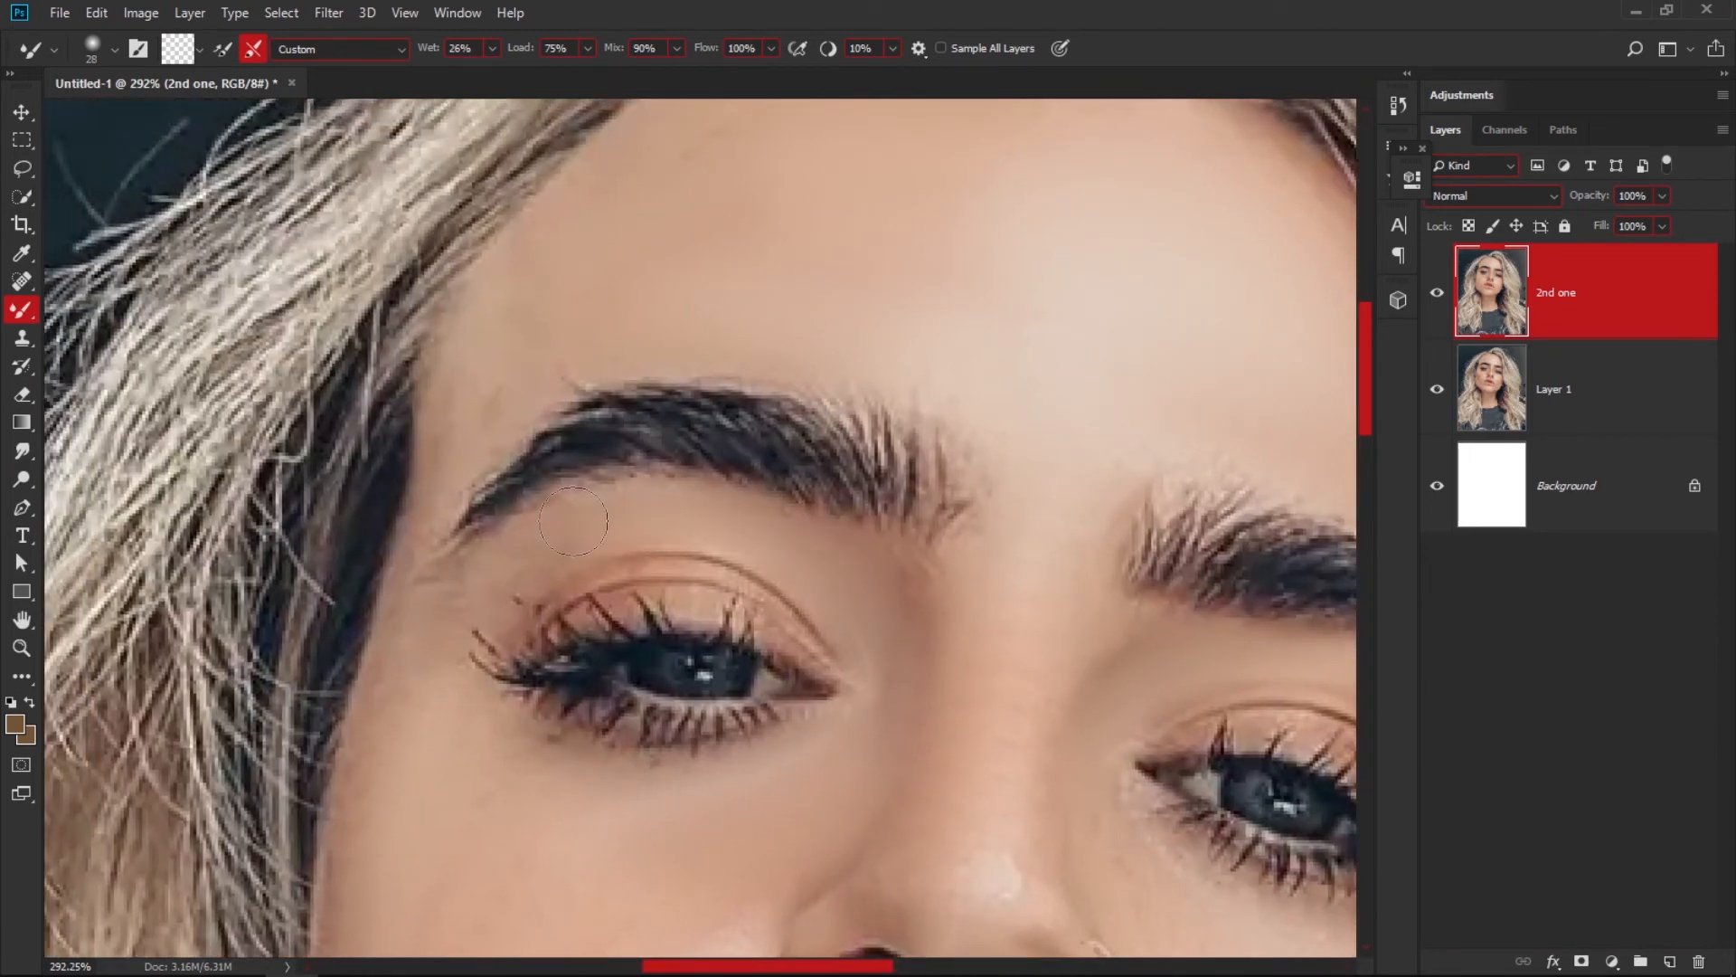
right_click(462, 442, "alt")
mouse_move(768, 584)
left_mouse_down()
mouse_move(674, 615)
mouse_move(639, 575)
mouse_move(553, 553)
left_mouse_up()
left_click_drag(763, 624, 675, 630)
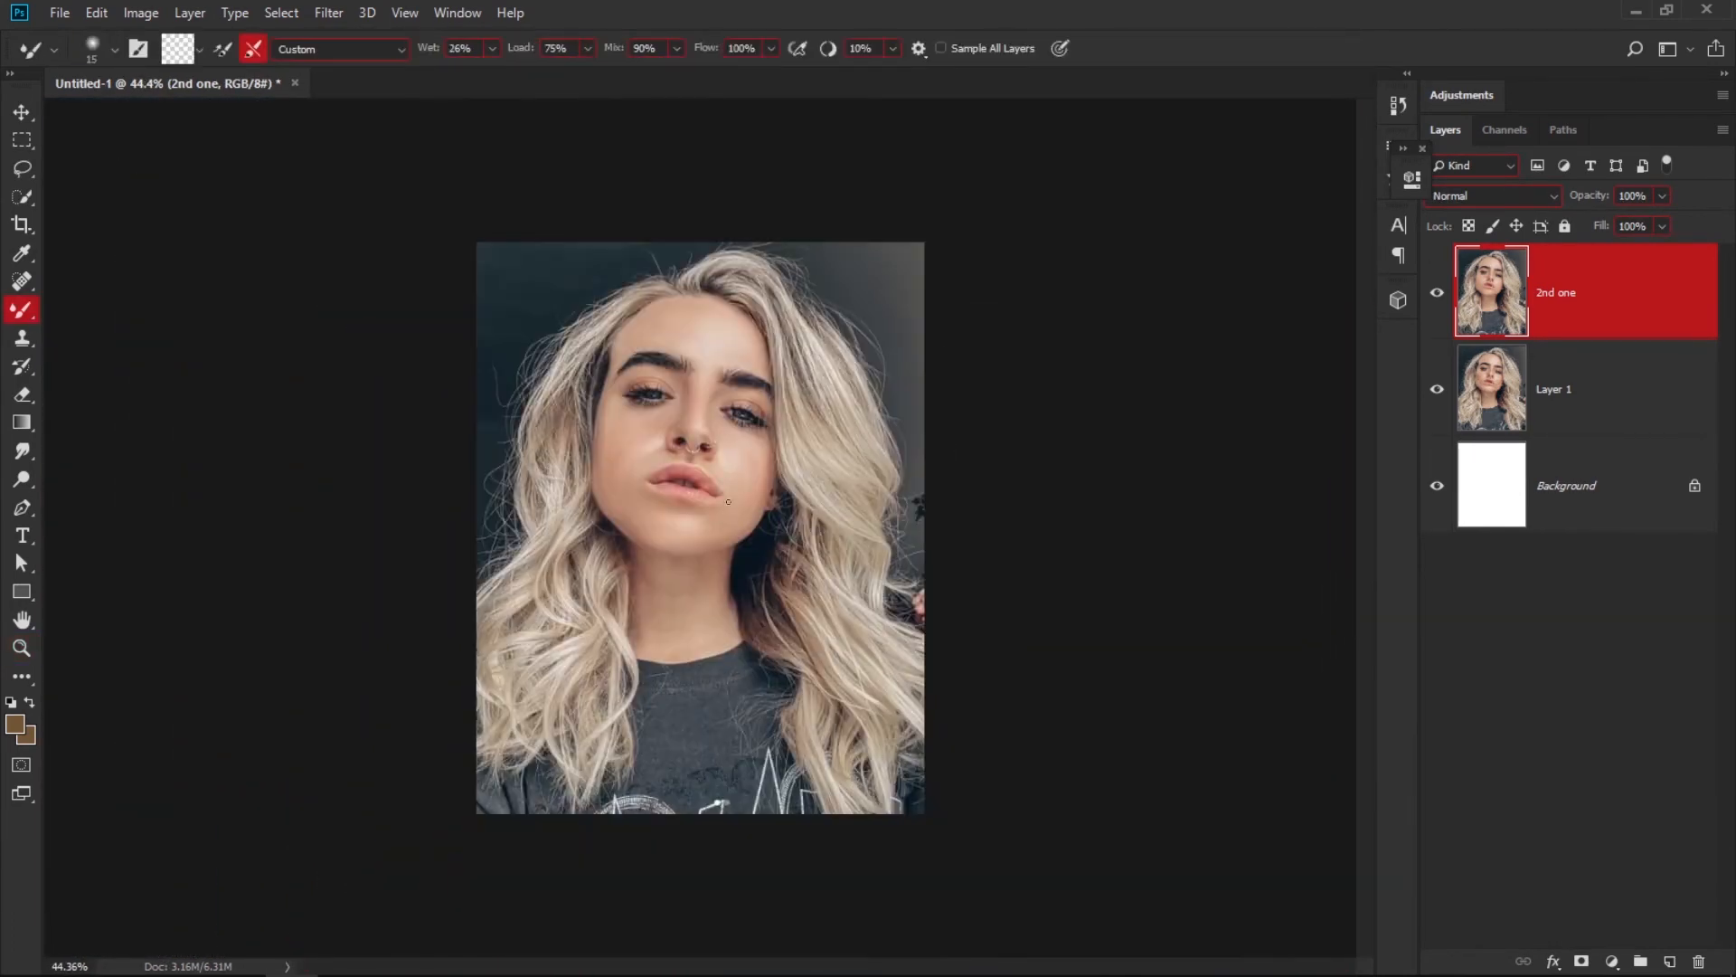
Hide and reshow the "2nd one" layer to compare the retouched face and neck with the original on Layer 1.
mouse_move(653, 416)
left_mouse_down()
mouse_move(690, 406)
mouse_move(707, 438)
left_mouse_up()
left_click_drag(684, 428, 688, 494)
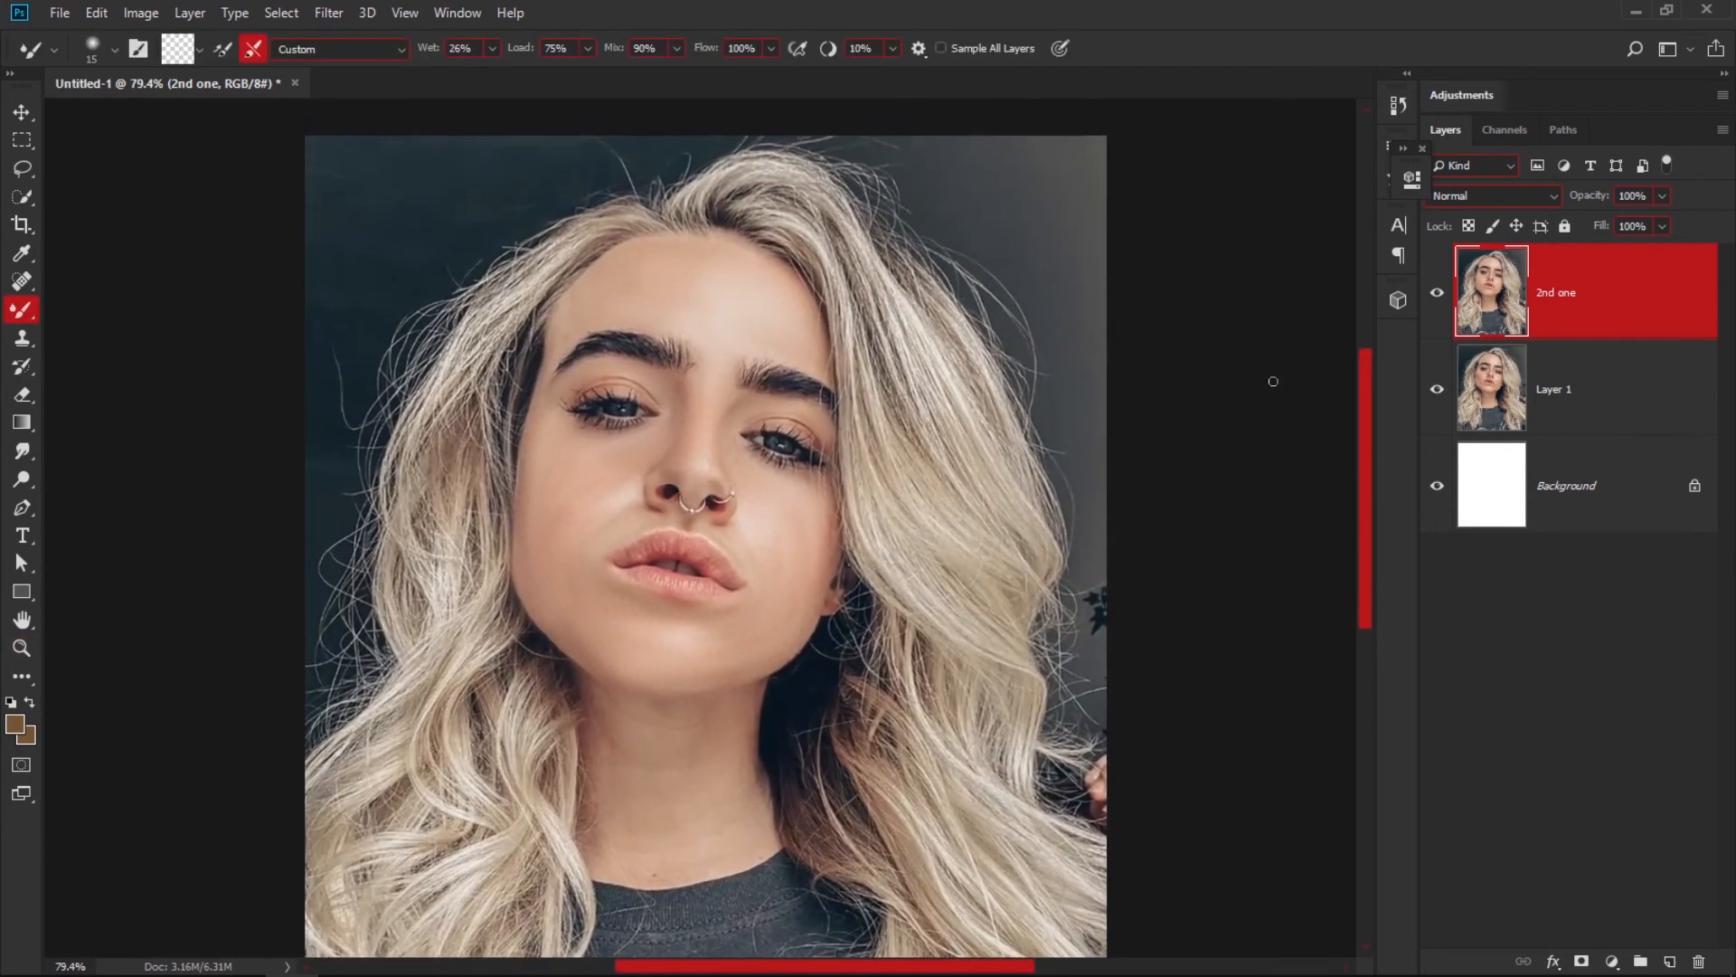
left_click(1437, 293)
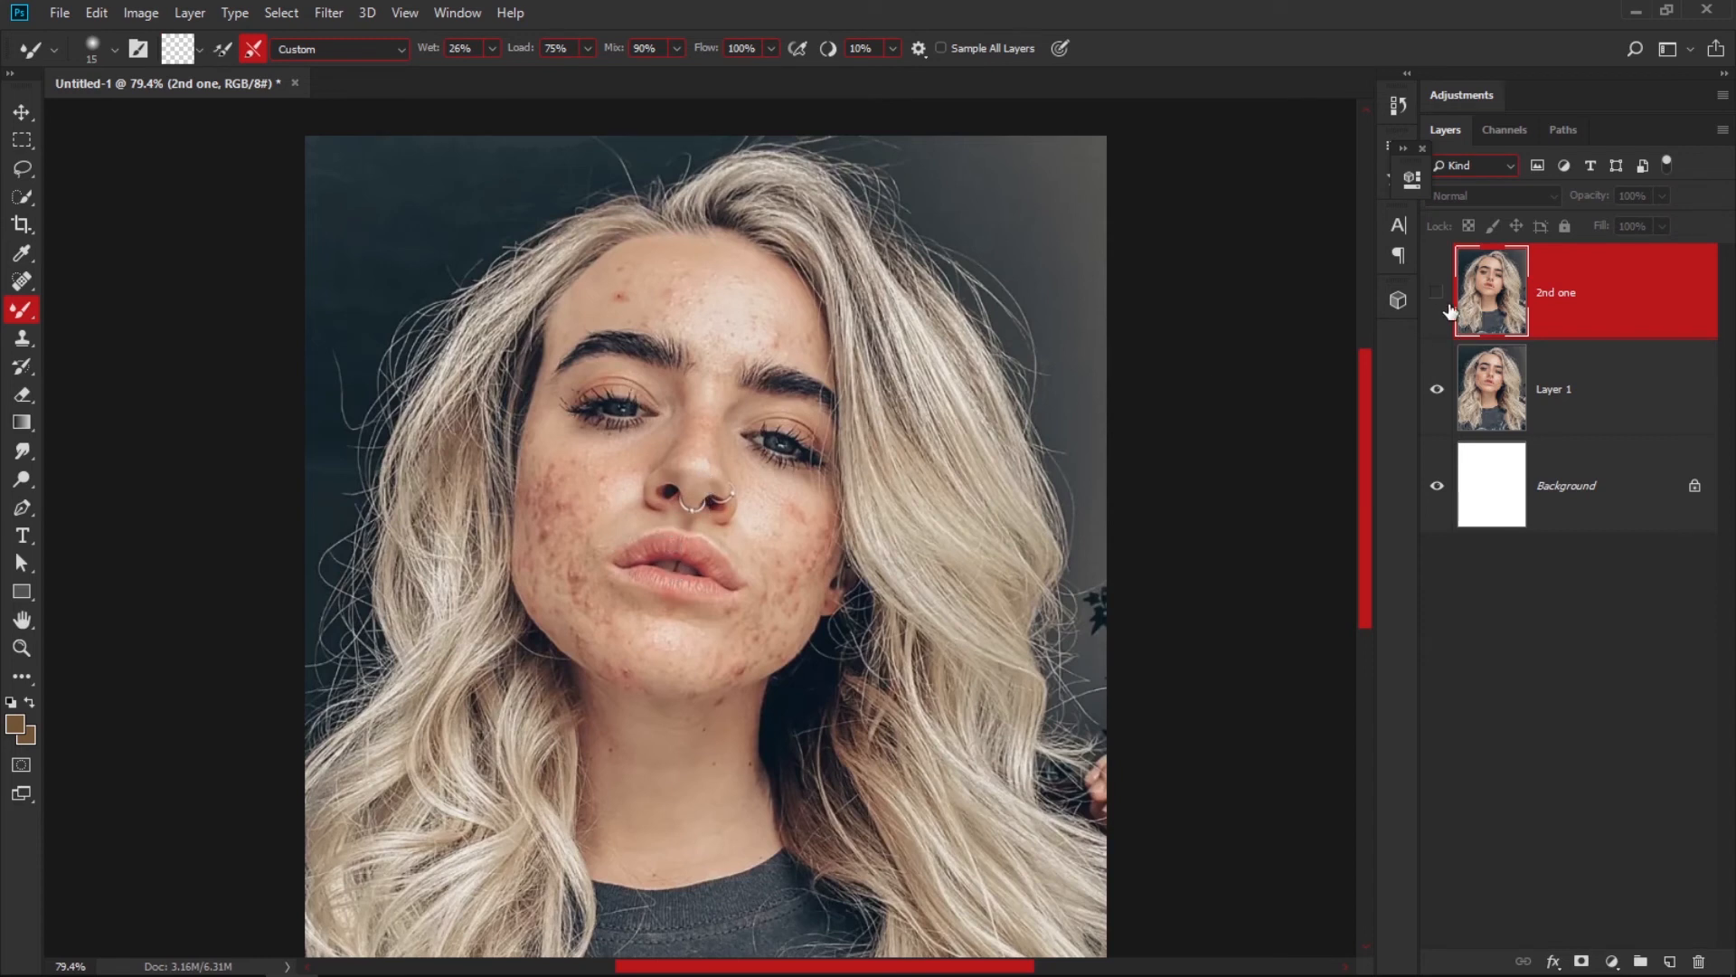
left_click(1437, 294)
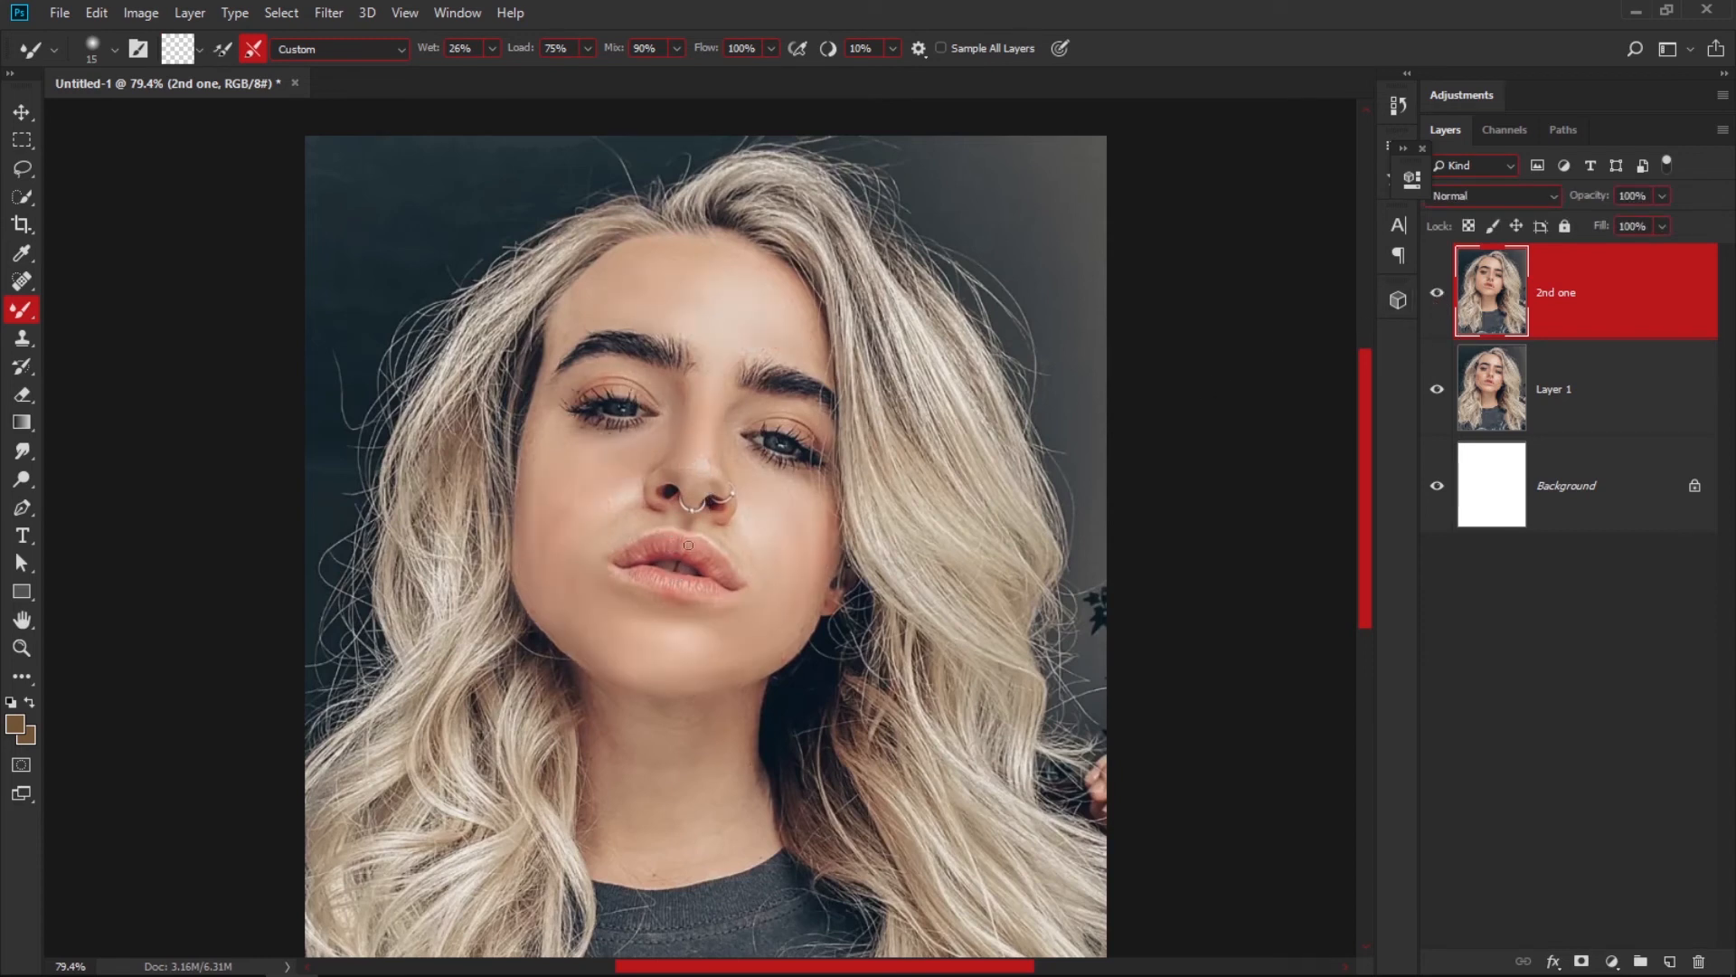
key("z")
mouse_move(656, 496)
left_mouse_down()
mouse_move(714, 552)
mouse_move(634, 591)
left_mouse_up()
key("b")
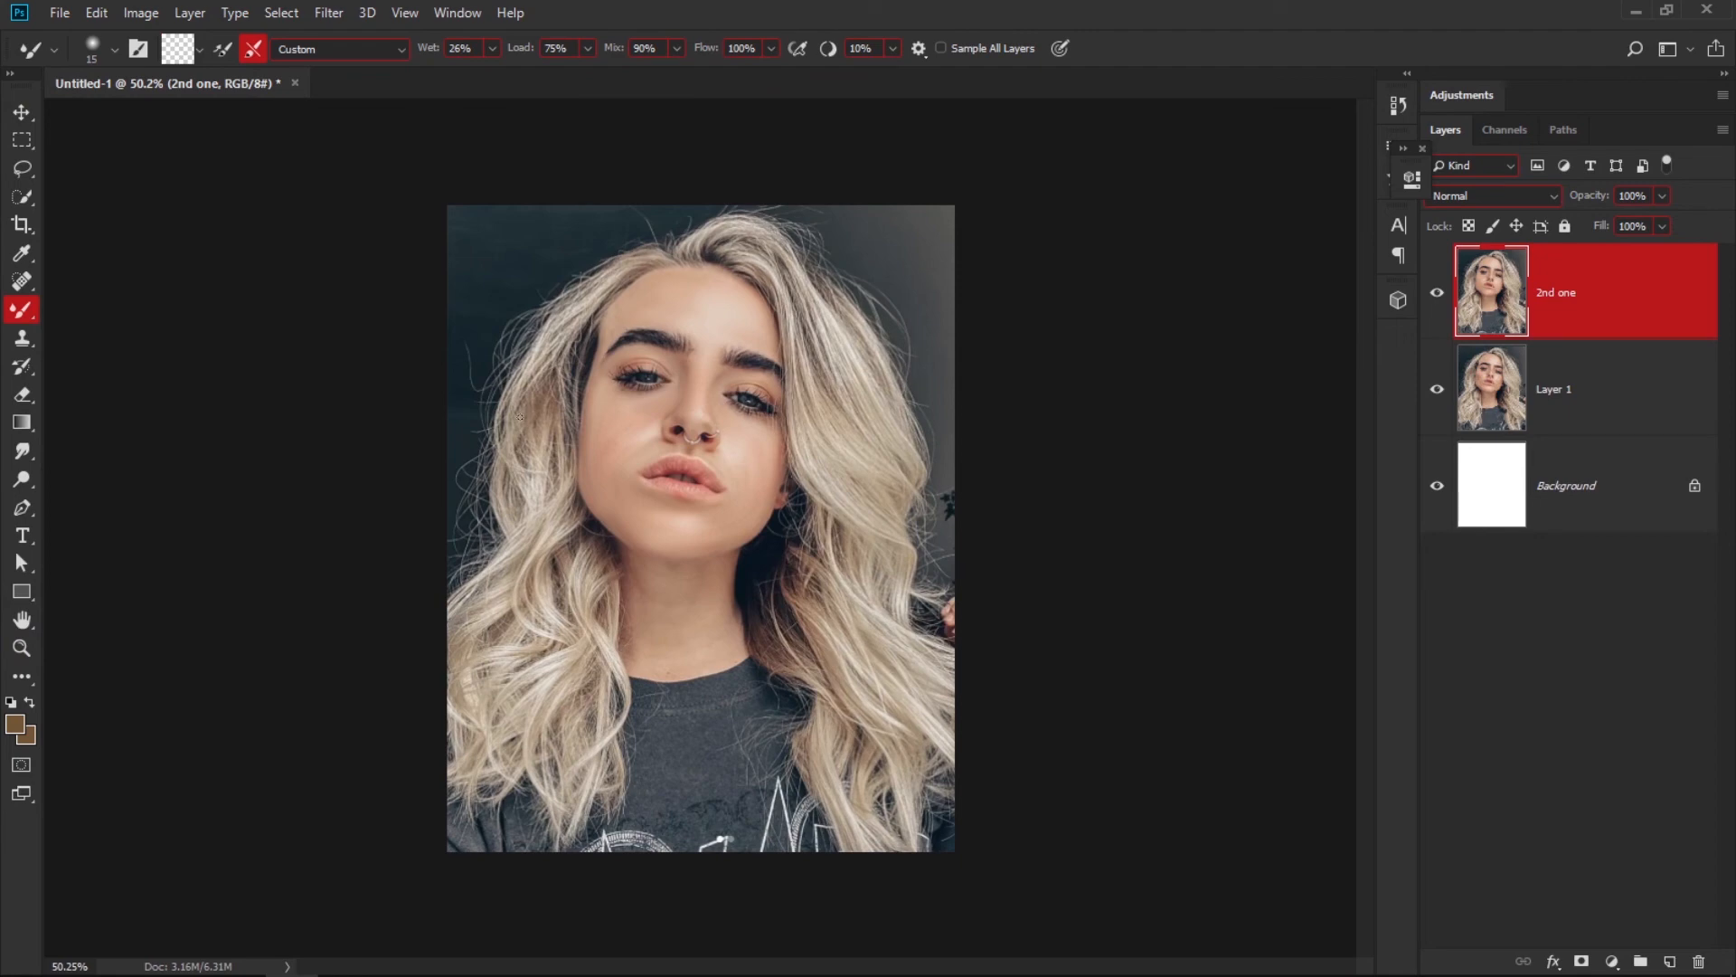
left_click(1437, 292)
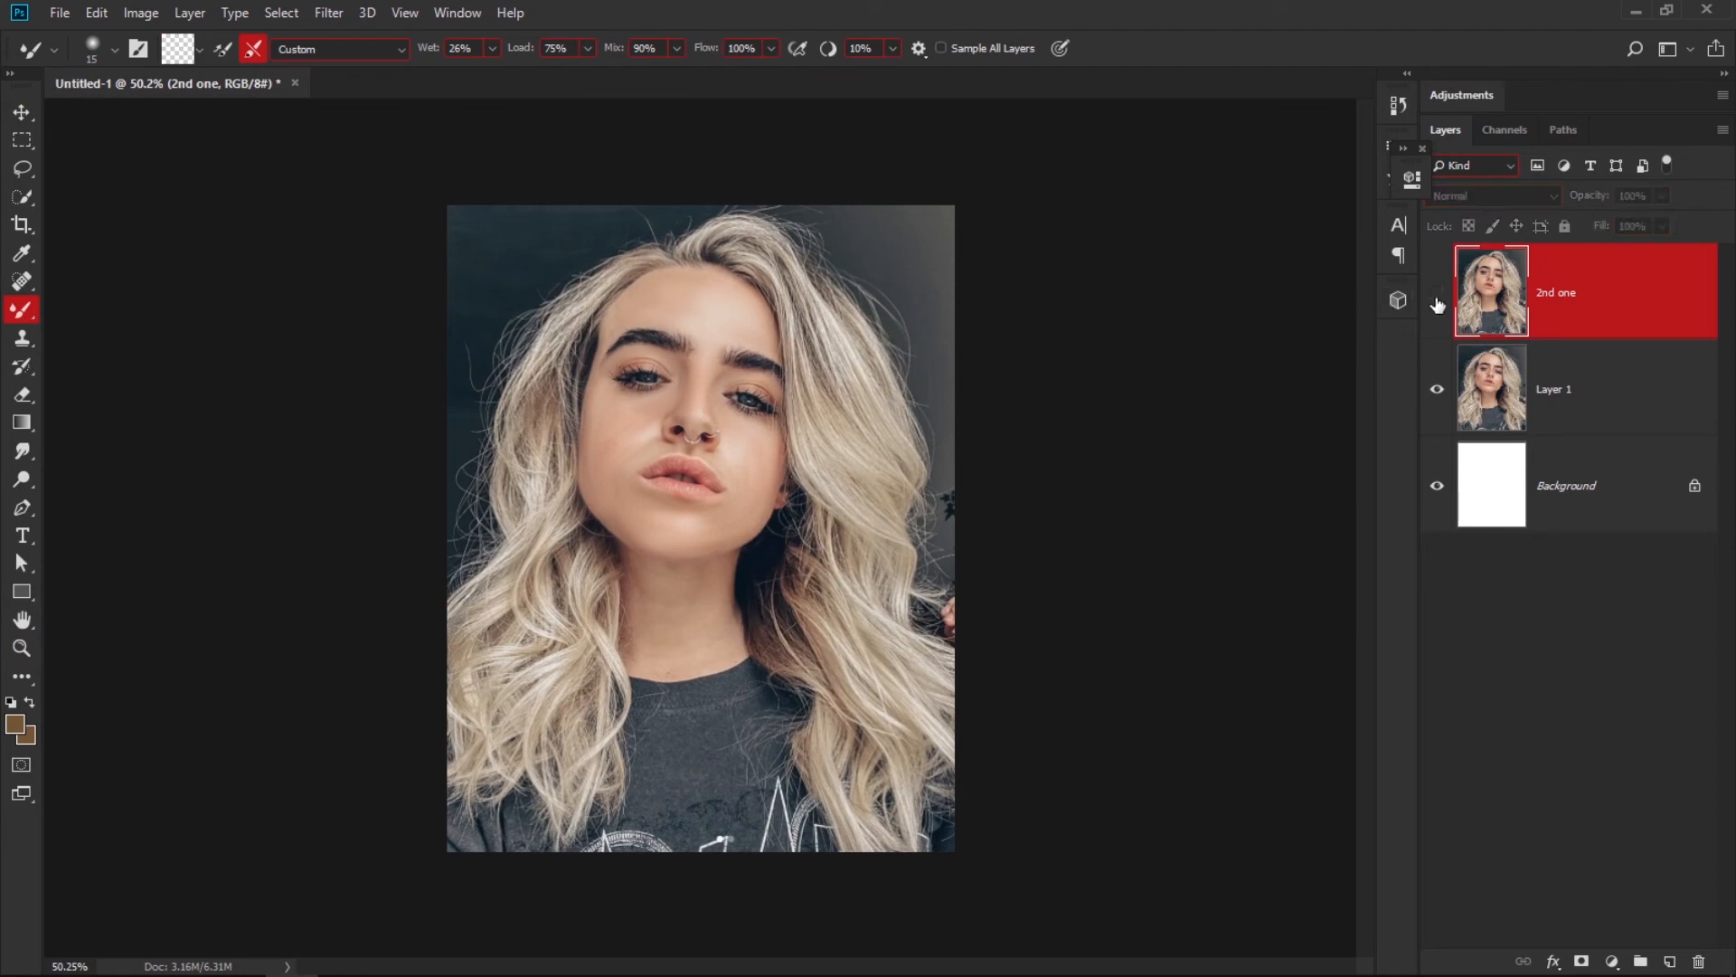
key("z")
left_click_drag(674, 443, 725, 562)
key("b")
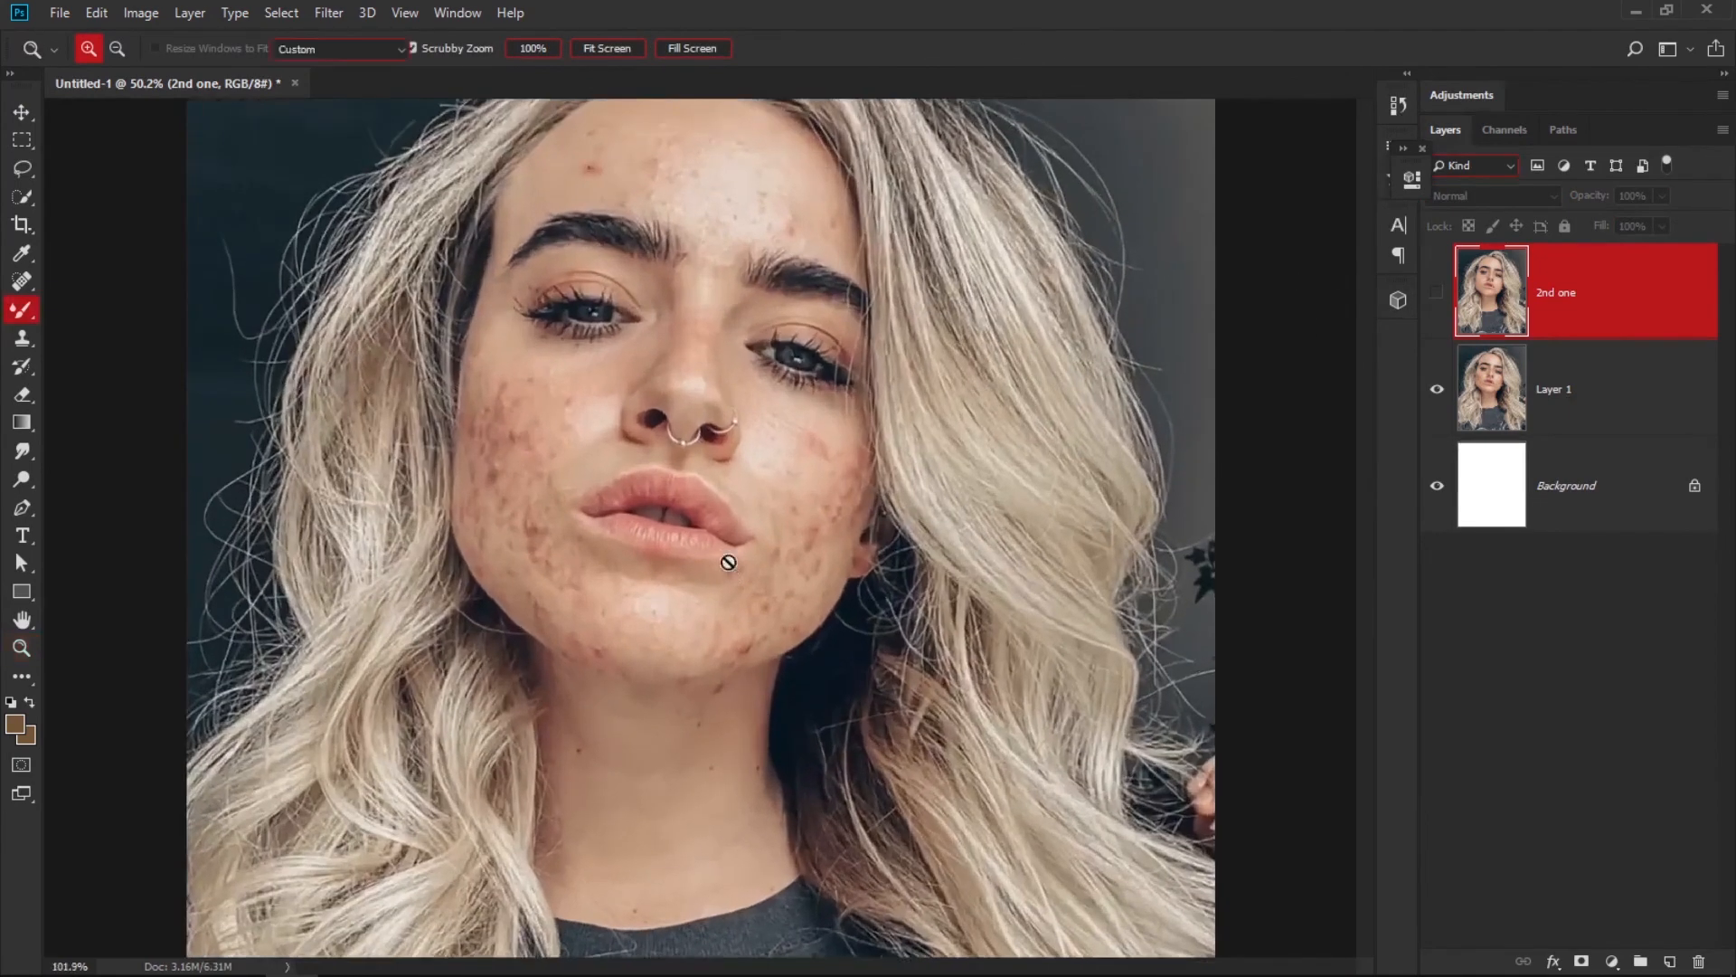
left_click_drag(713, 391, 735, 515)
left_click(1432, 295)
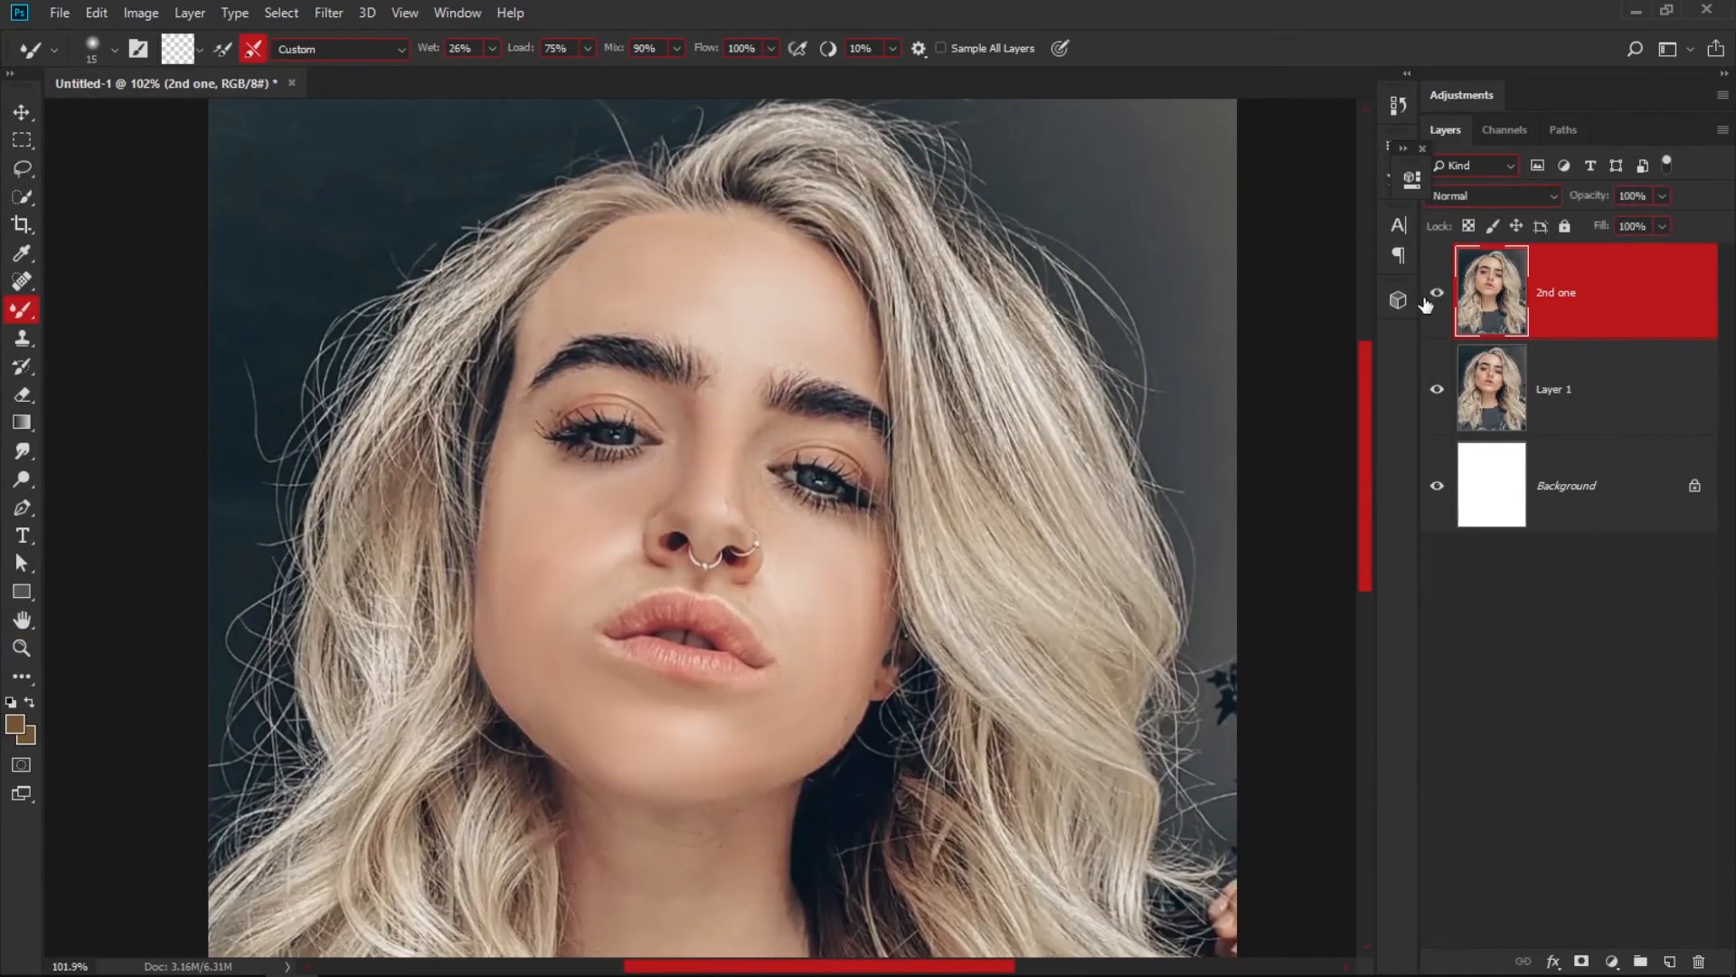